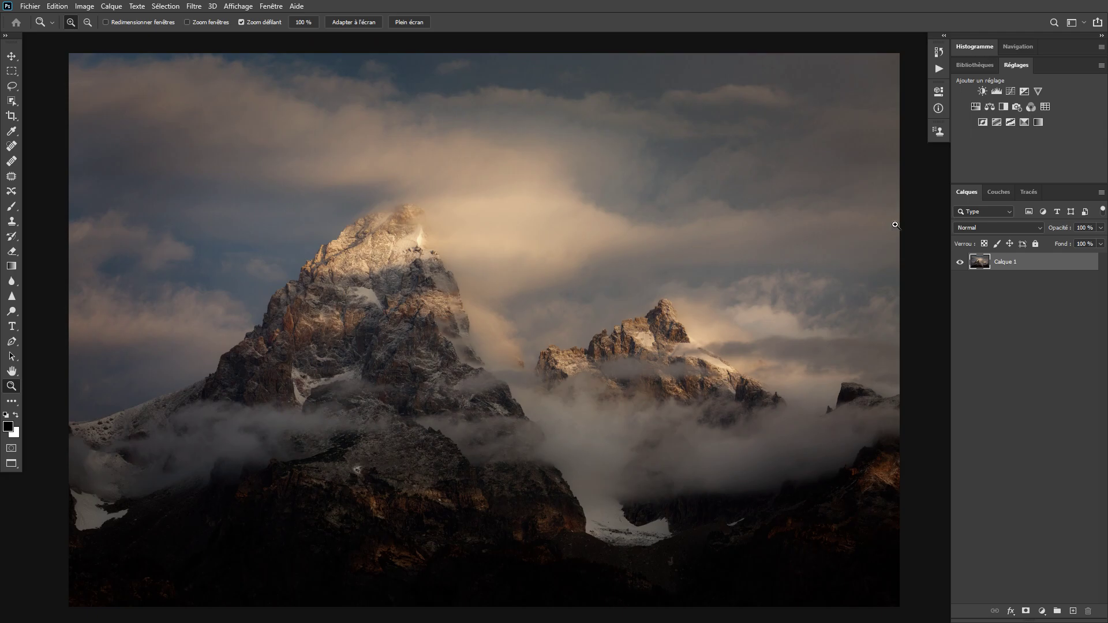
- Run the Netteté Passe-Haut action on the mountain photo with a Passe-haut radius of 2,5 pixels
click(941, 69)
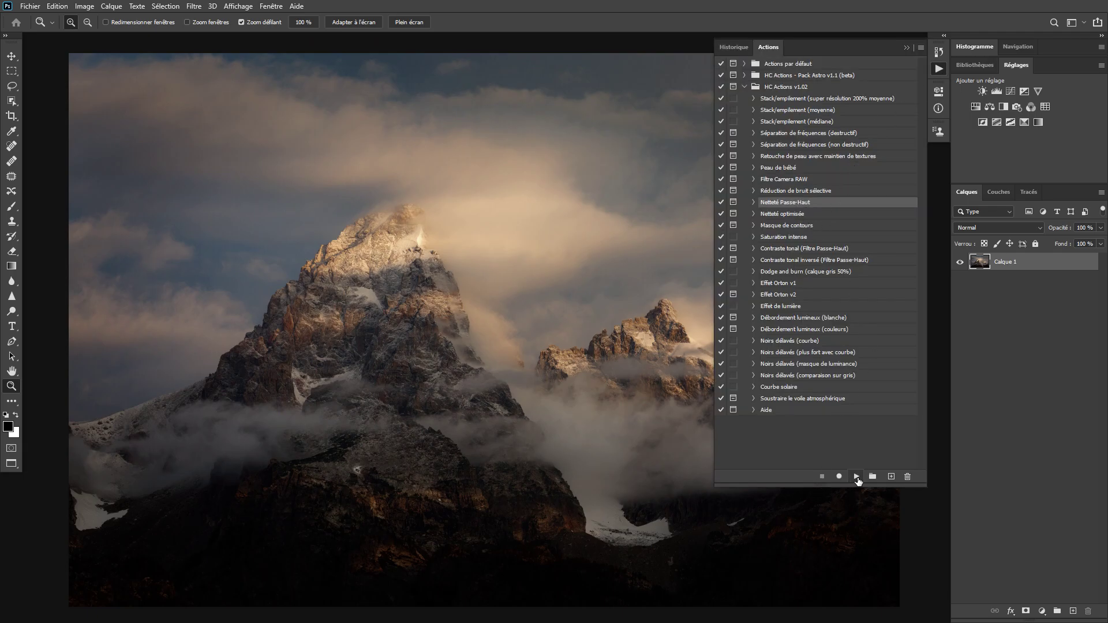
right_click(359, 257)
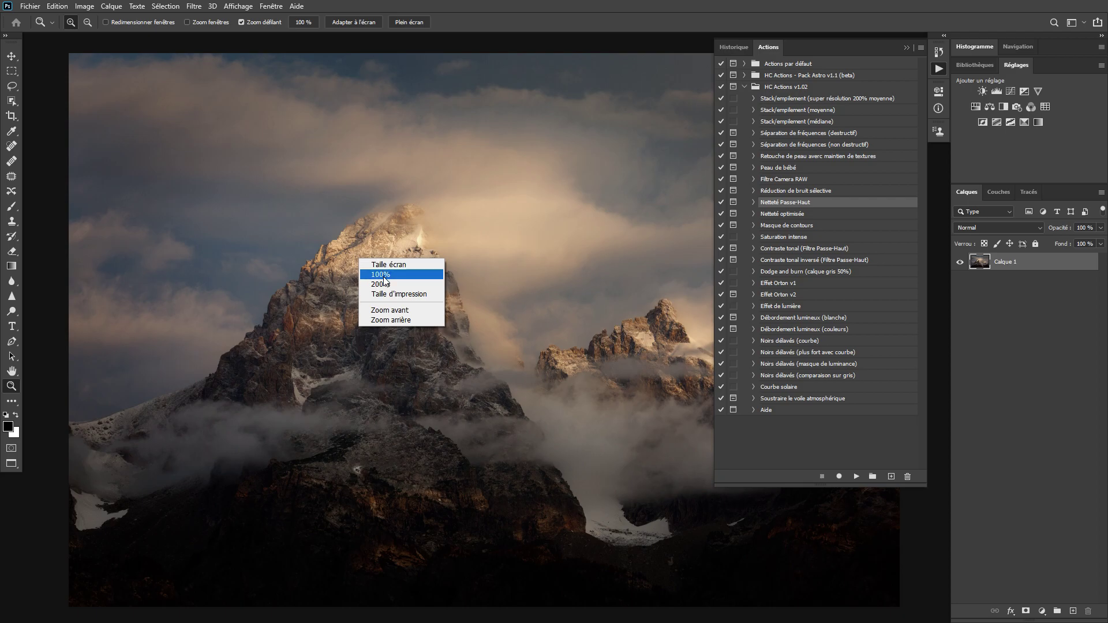
click(381, 275)
drag(84, 393, 657, 411)
drag(354, 445, 445, 431)
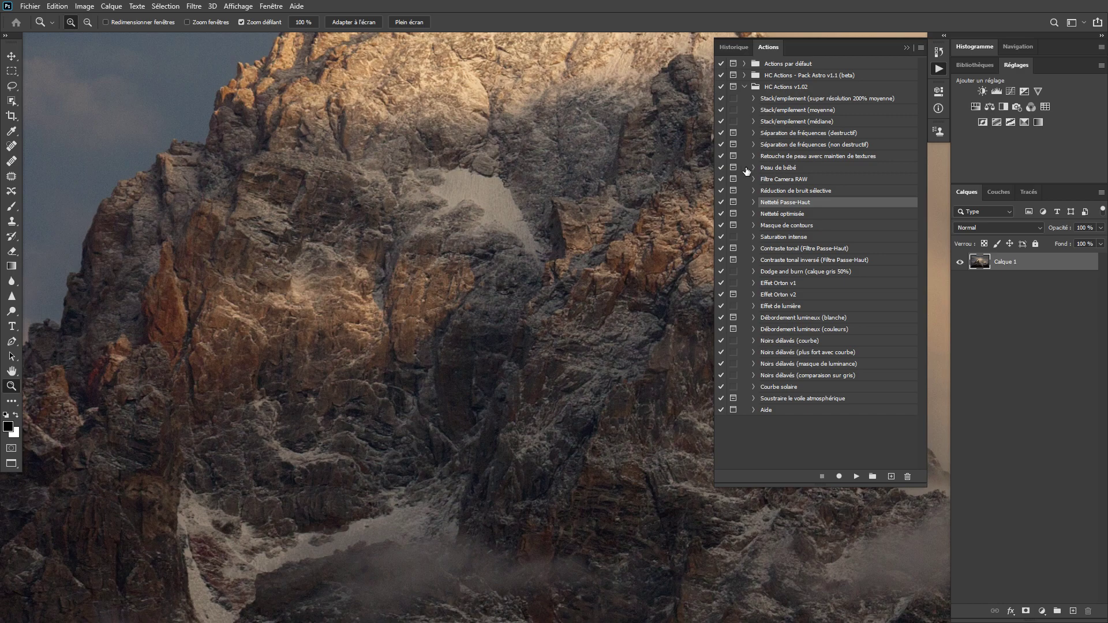
click(856, 476)
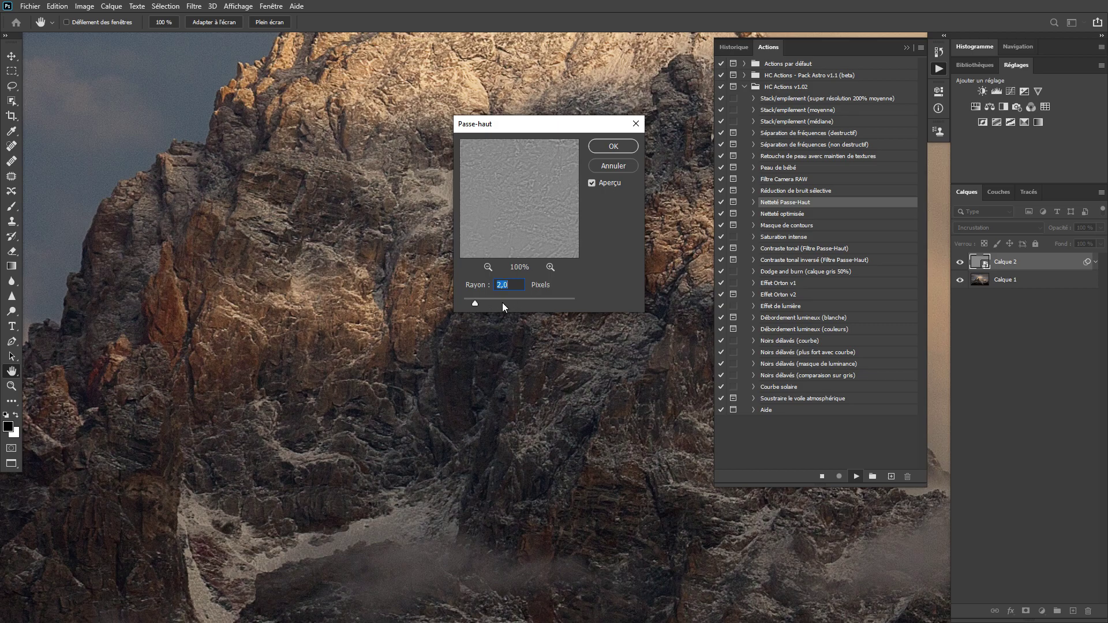
drag(531, 128, 732, 358)
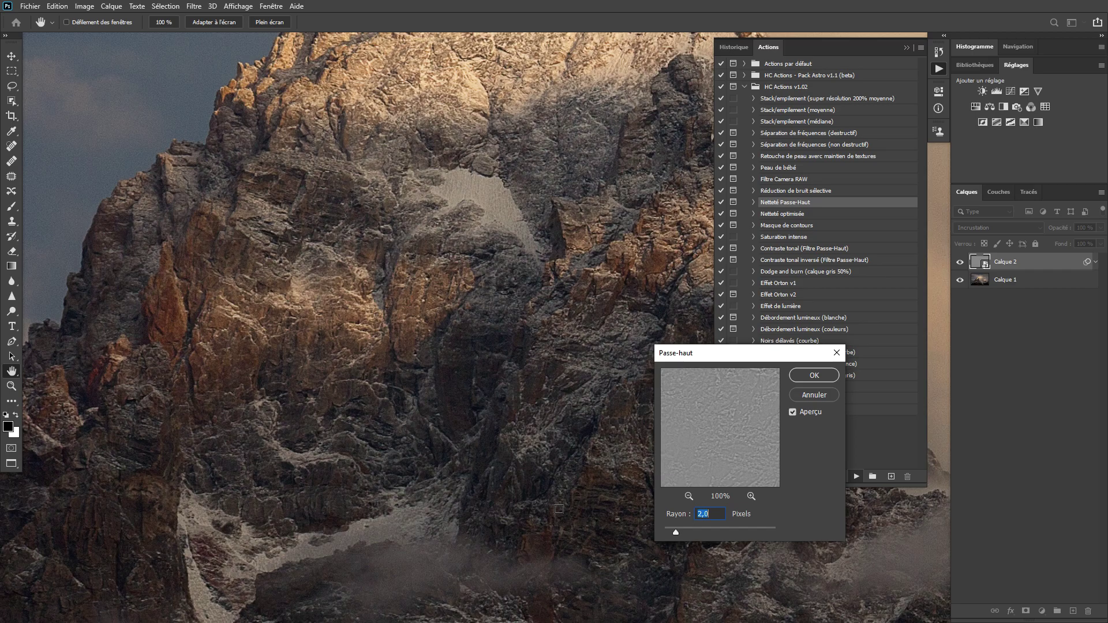
text(2,5)
key(Return)
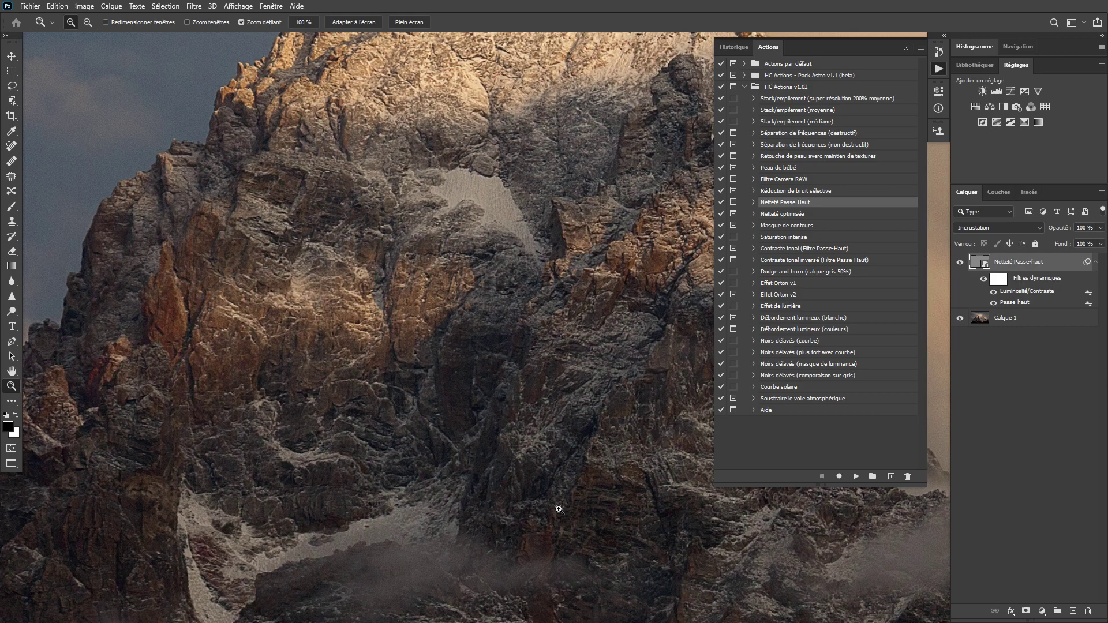
- Compare the rock face with and without the Netteté Passe-haut layer
click(944, 67)
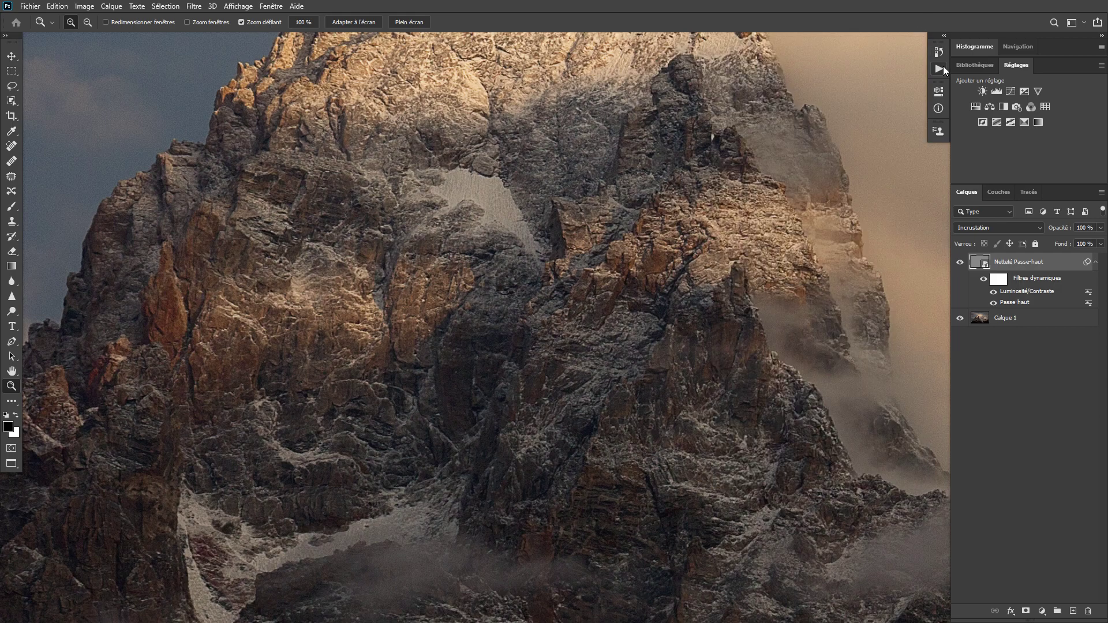
click(961, 263)
click(961, 263)
- Try varying the opacity of the Netteté Passe-haut layer and duplicating it, undoing the duplication
drag(1063, 229, 1037, 229)
key(Return)
key(ctrl+j)
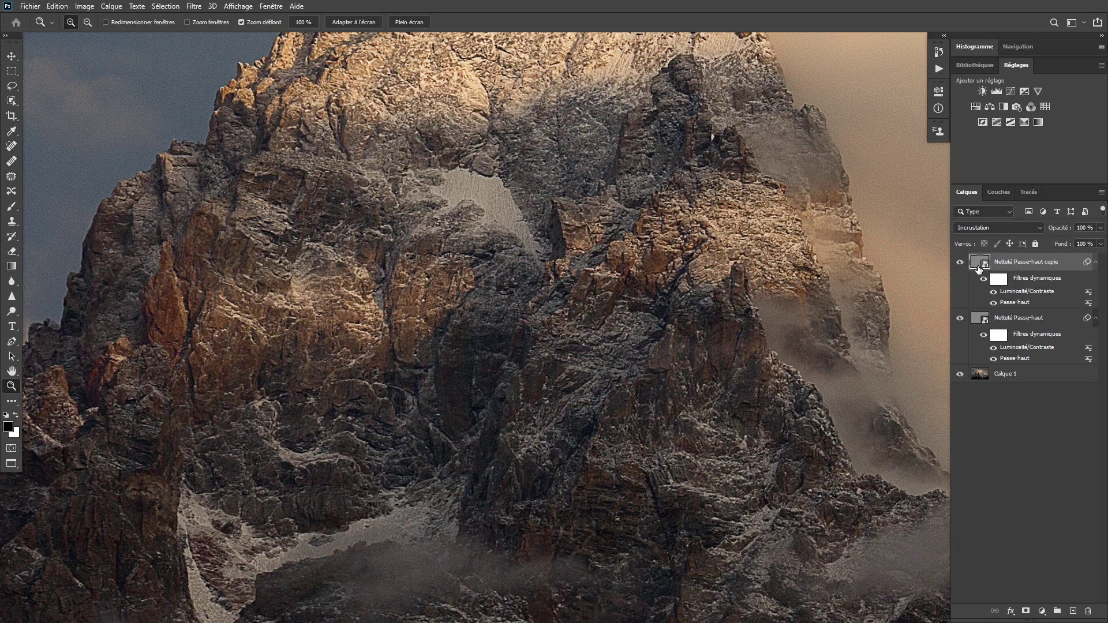
key(ctrl+z)
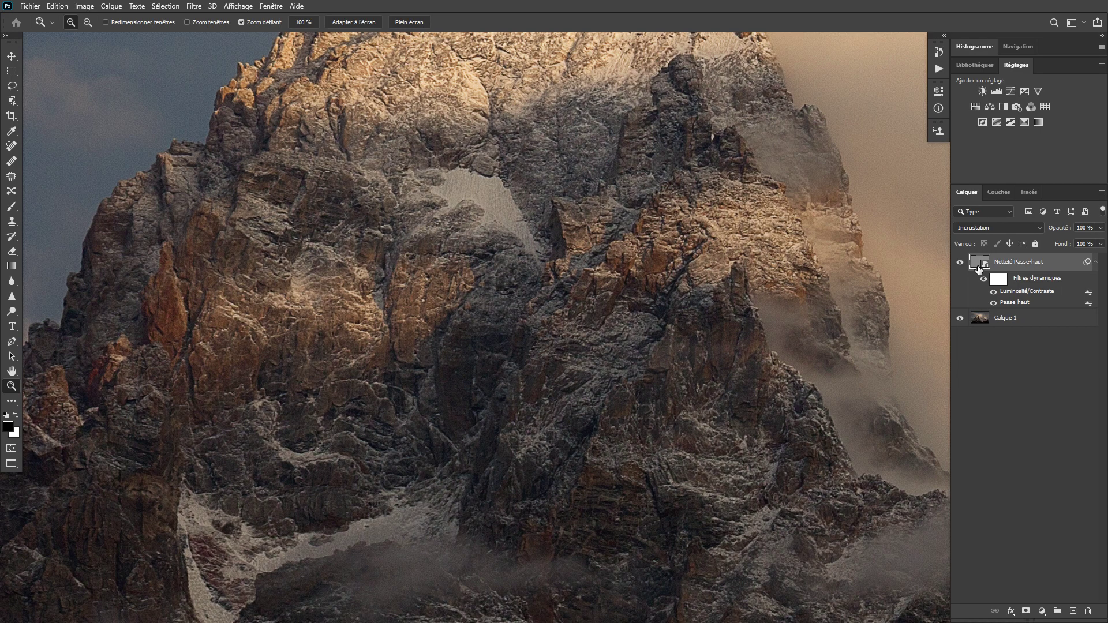
- Try adjusting the contrast in the Luminosité/Contraste smart filter of the Netteté Passe-haut layer, cancelling the change
double_click(1023, 292)
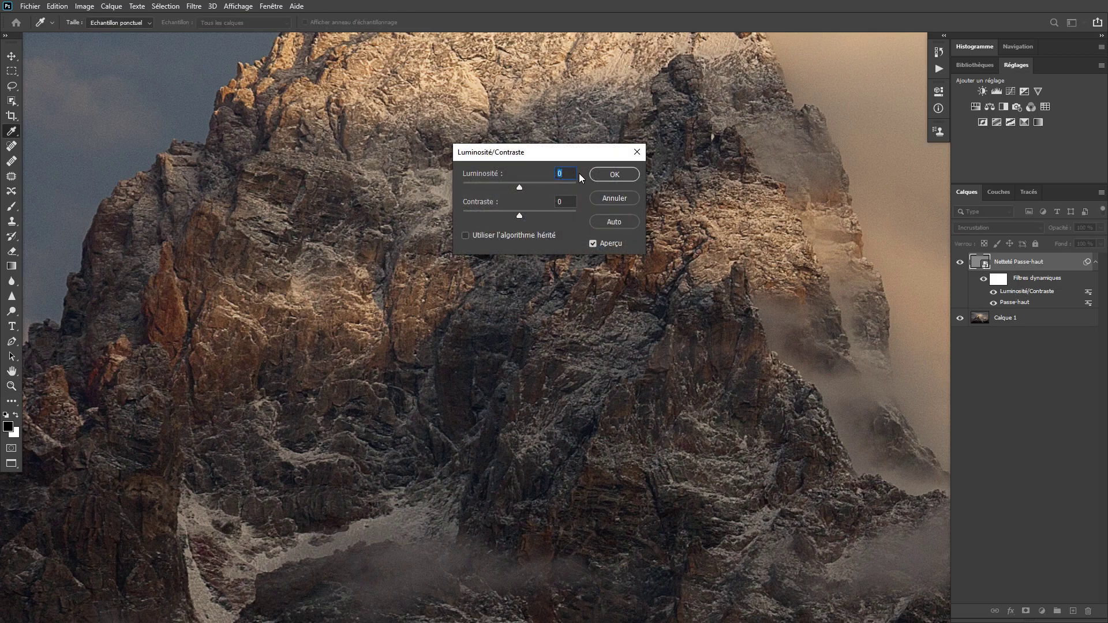
drag(571, 157, 831, 364)
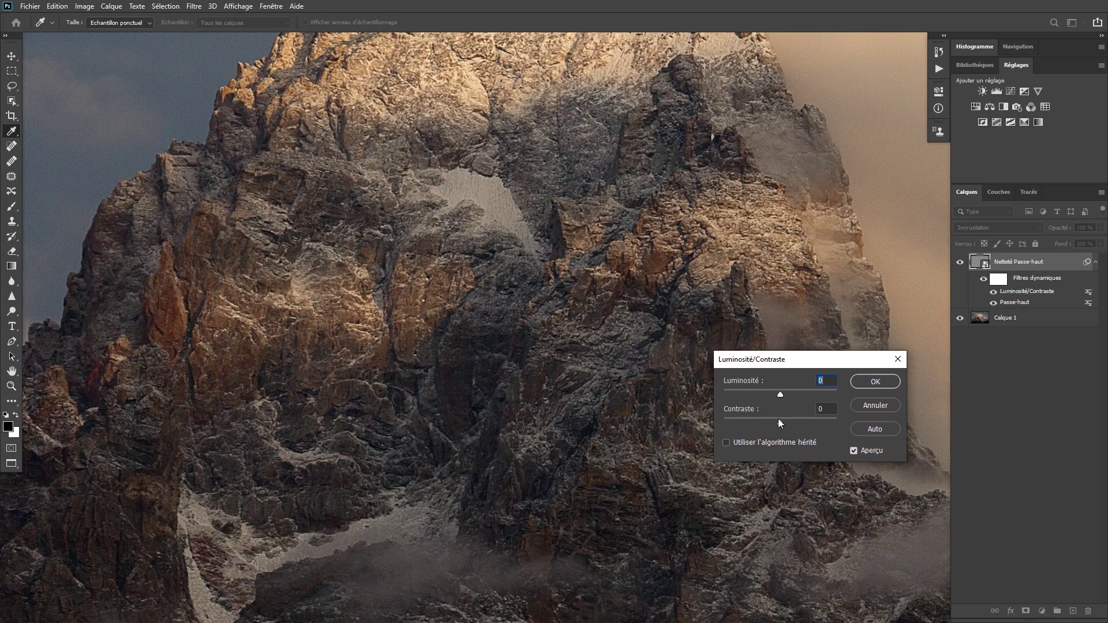
mouse_move(822, 424)
mouse_down()
mouse_move(746, 425)
mouse_move(811, 422)
mouse_up()
click(875, 406)
key(z)
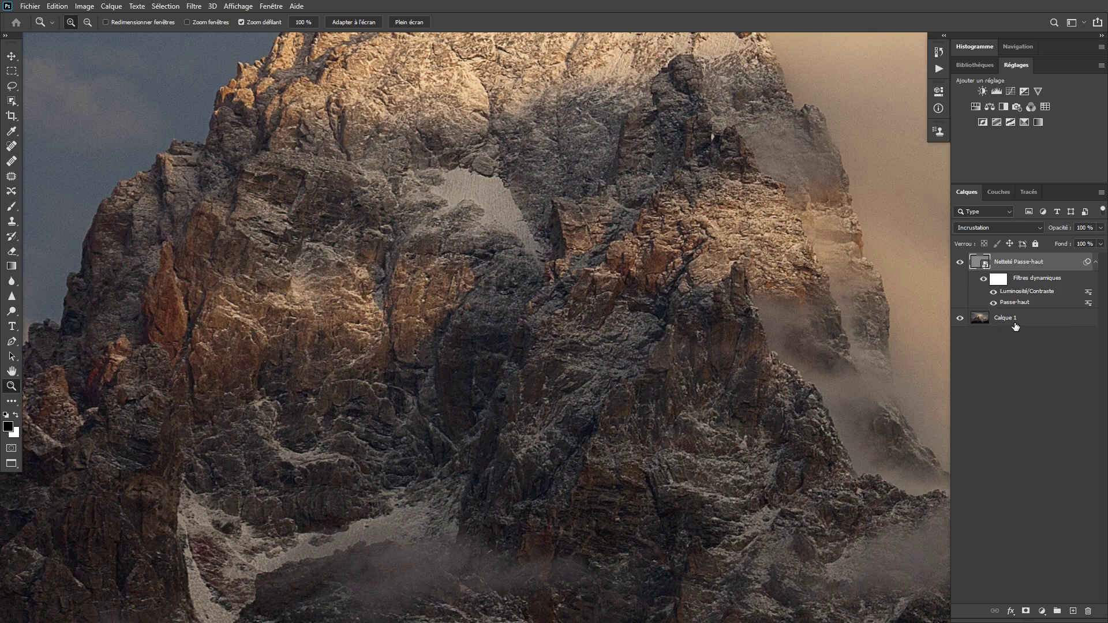
- Delete the Netteté Passe-haut layer and duplicate Calque 1
key(Delete)
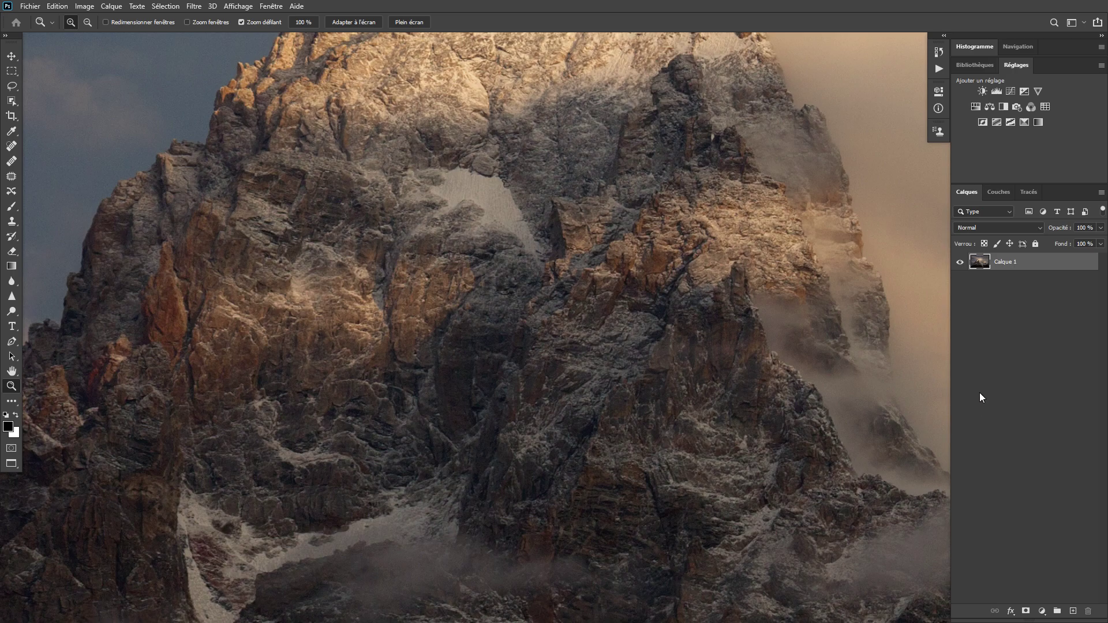
drag(981, 264, 1073, 611)
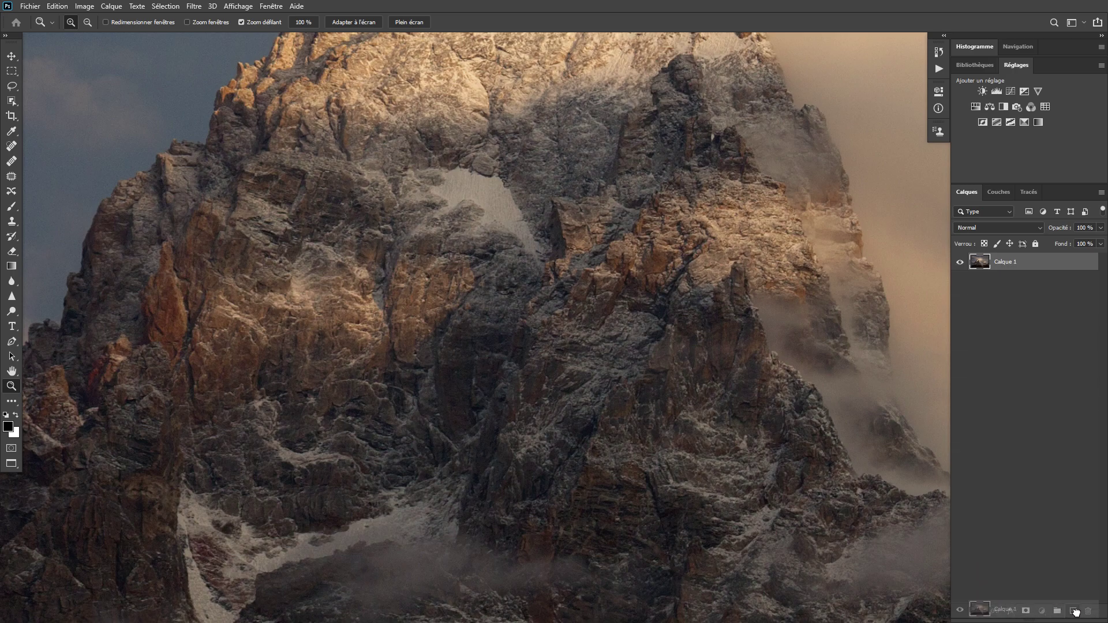
key(ctrl+z)
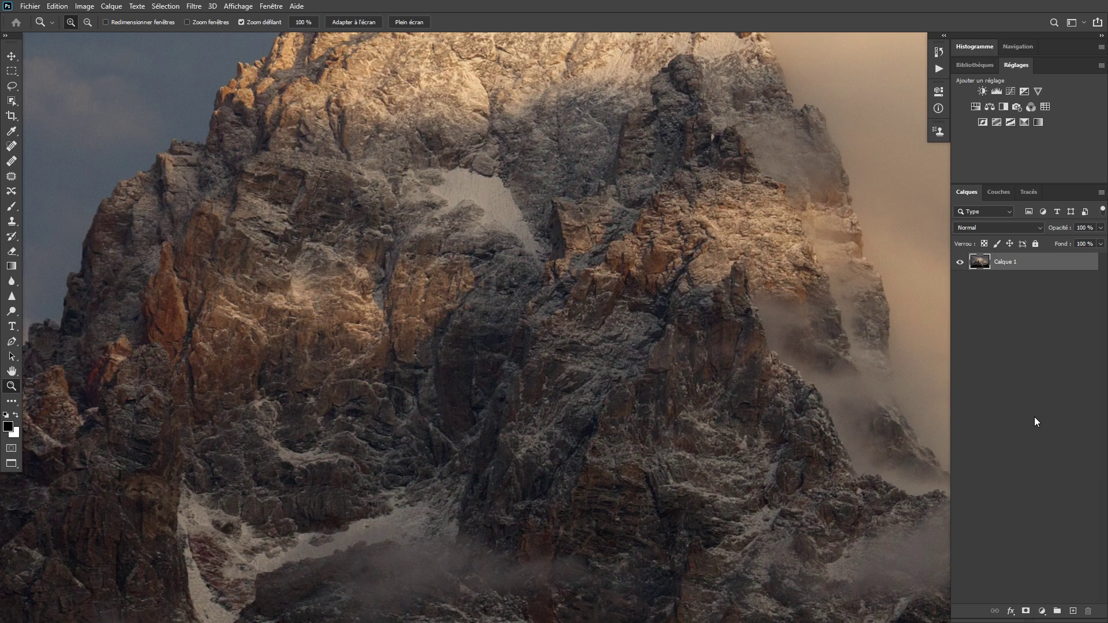
key(ctrl+shift+z)
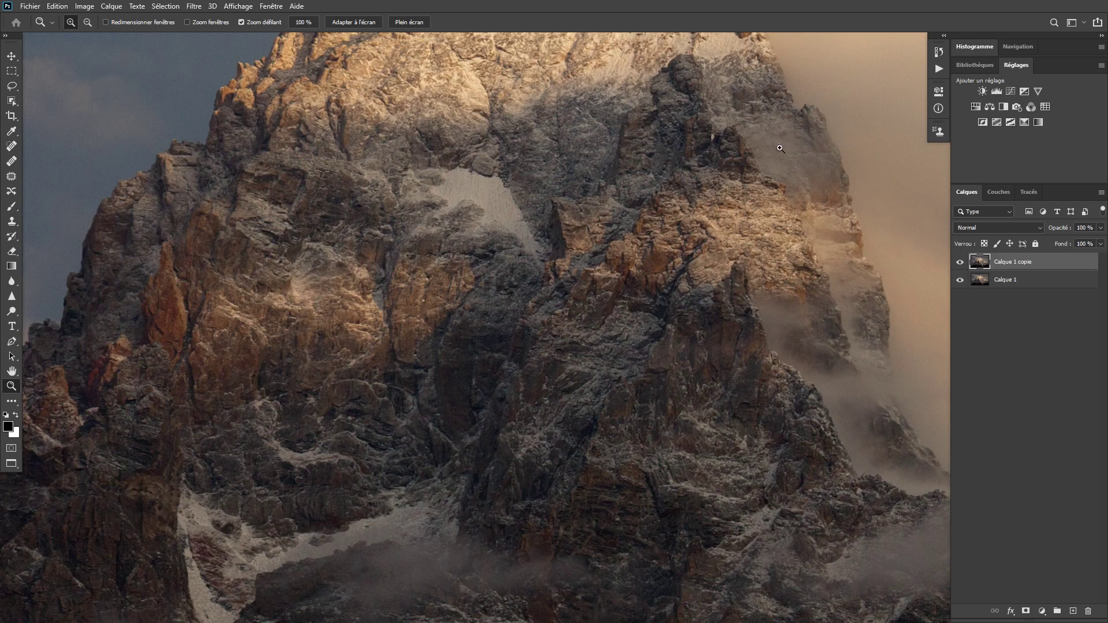
- Desaturate the Calque 1 copie layer
click(85, 7)
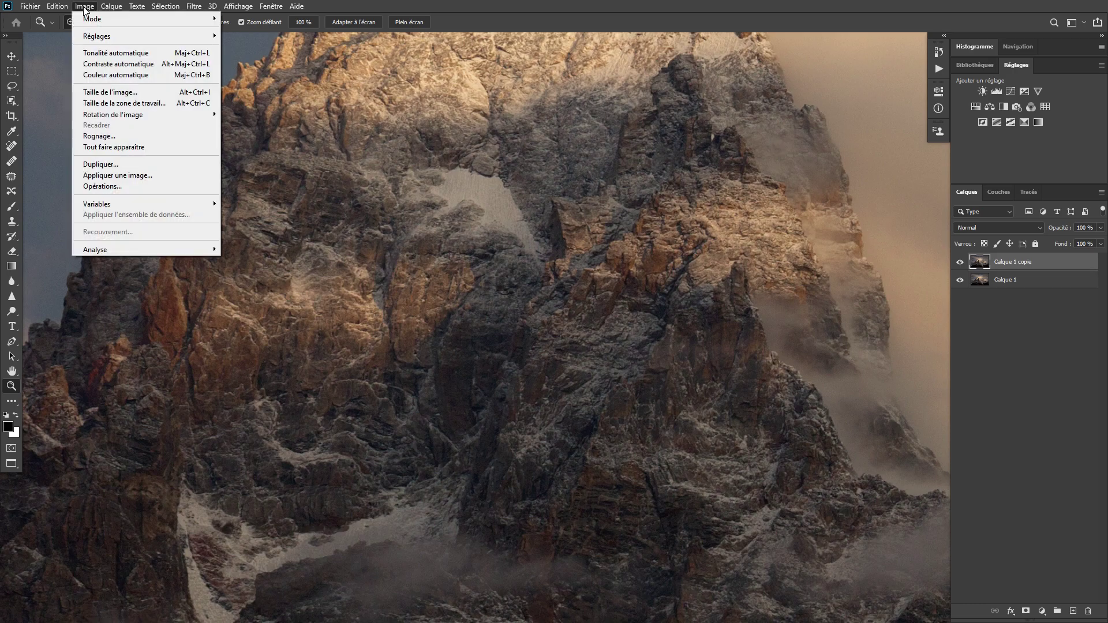
mouse_move(113, 32)
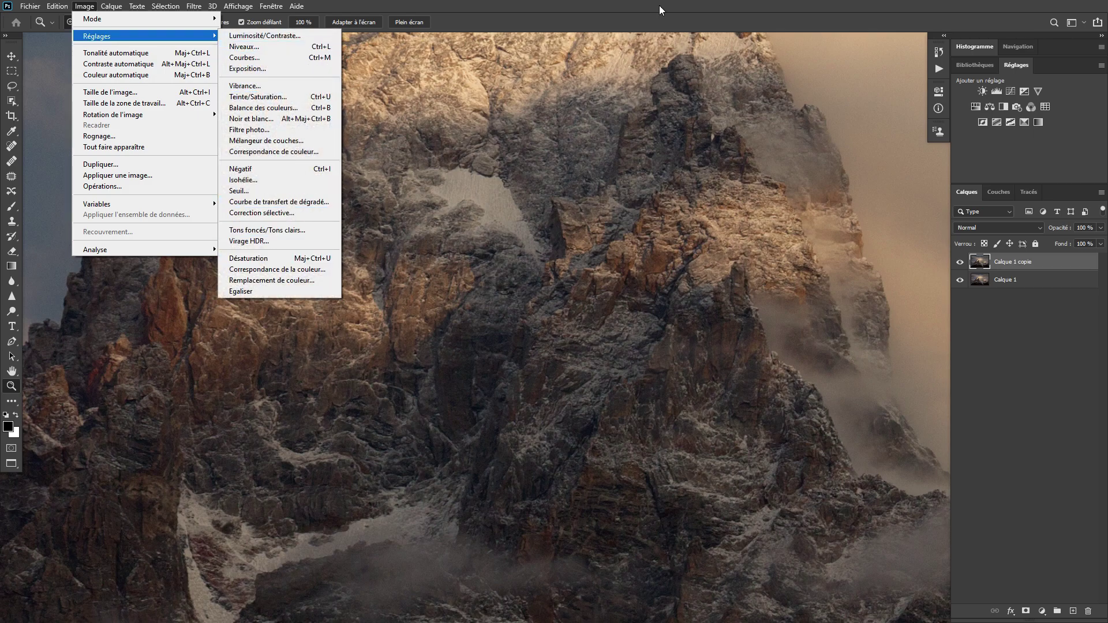
click(686, 3)
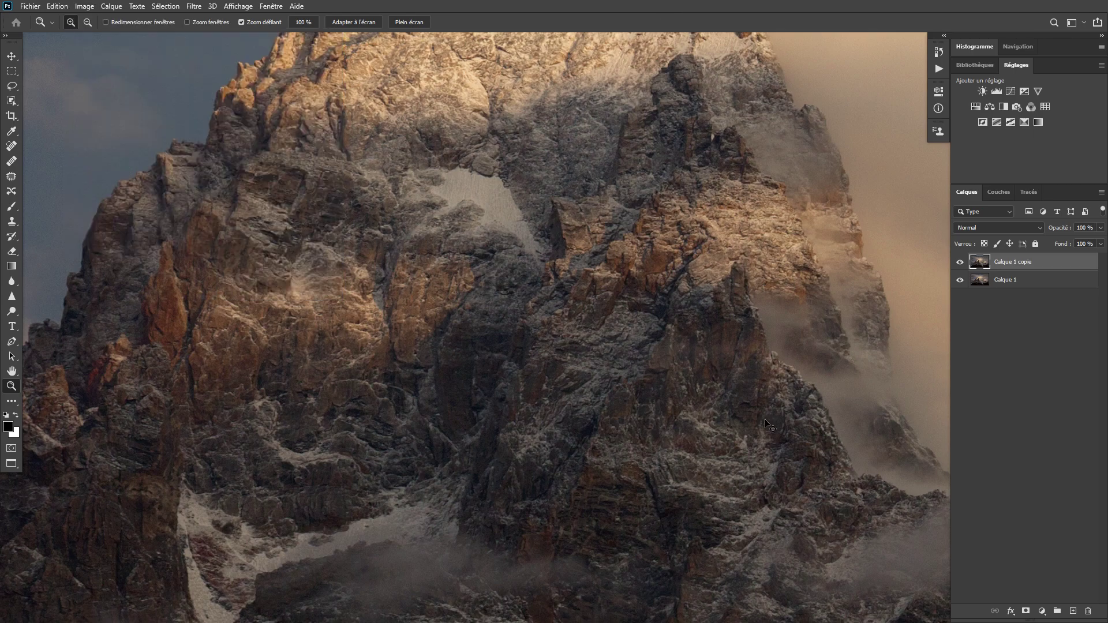
key(ctrl+shift+u)
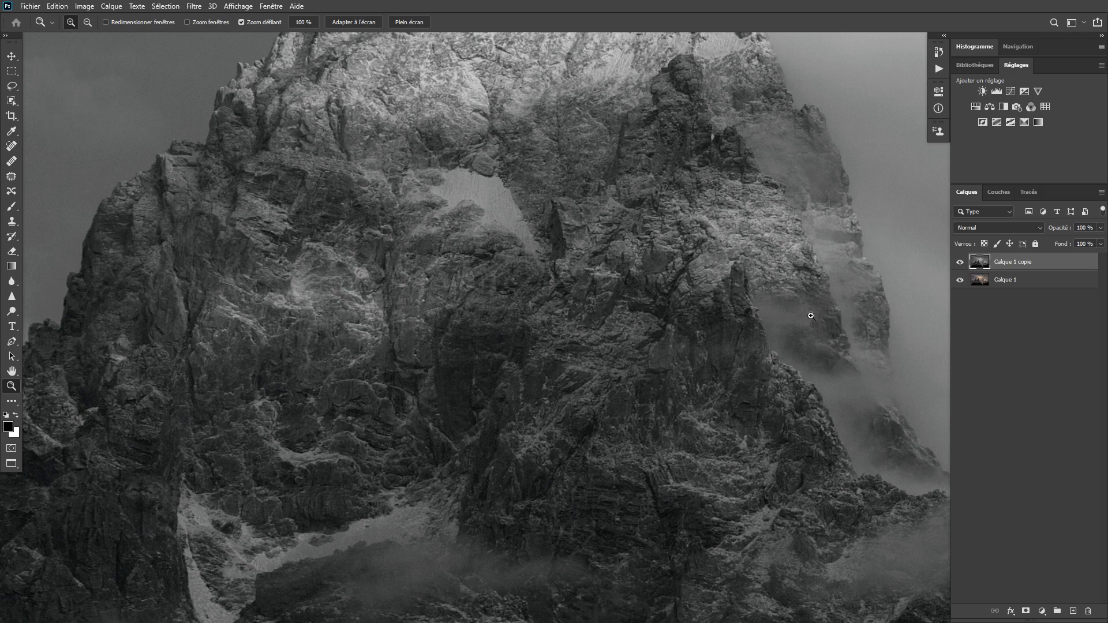
scroll(594, 317, up, 3)
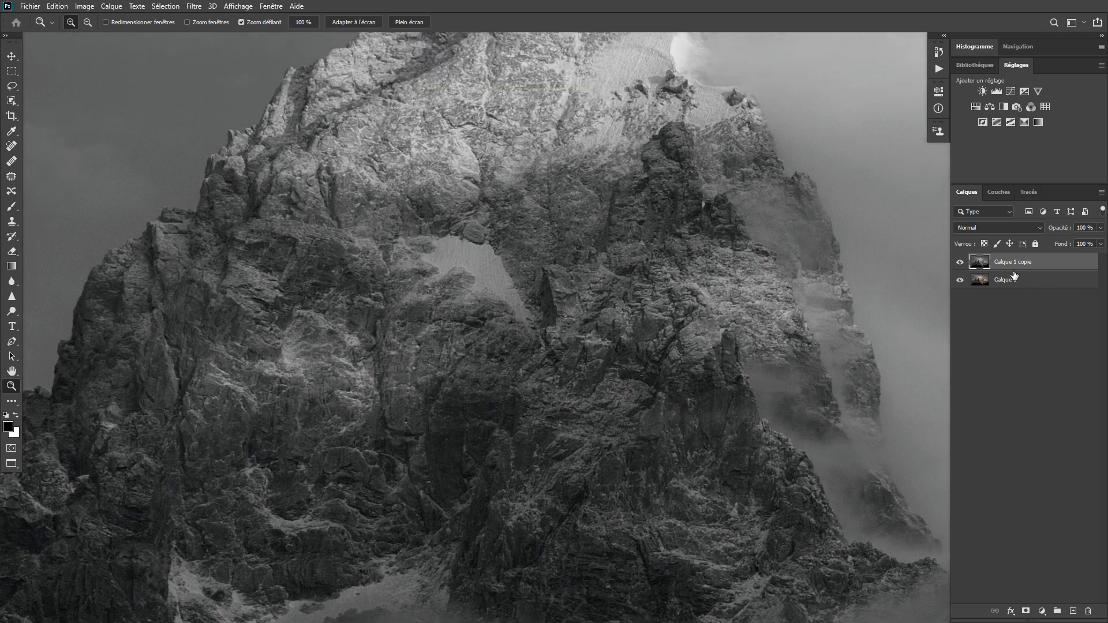
- Set the desaturated copy's blend mode to Incrustation and convert the layer to a smart object
click(992, 224)
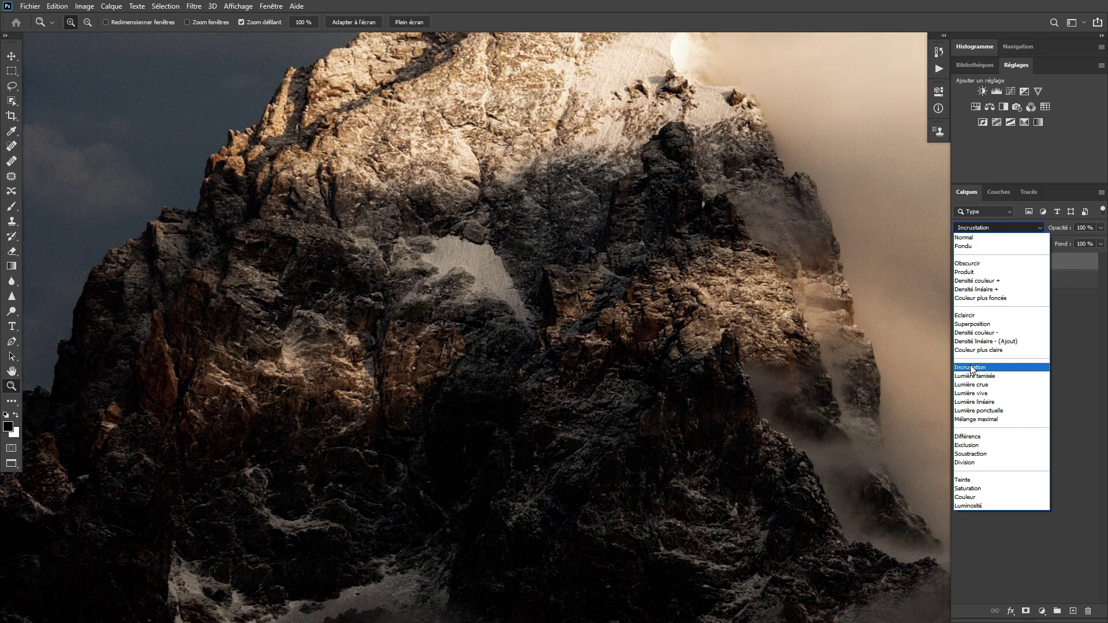
click(972, 368)
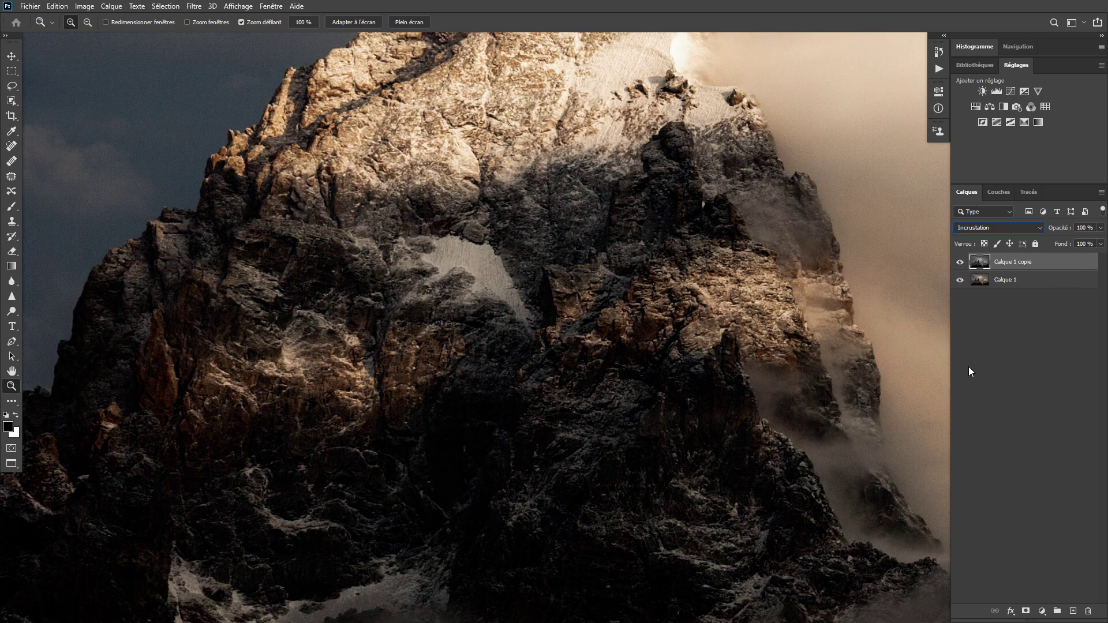
right_click(1052, 265)
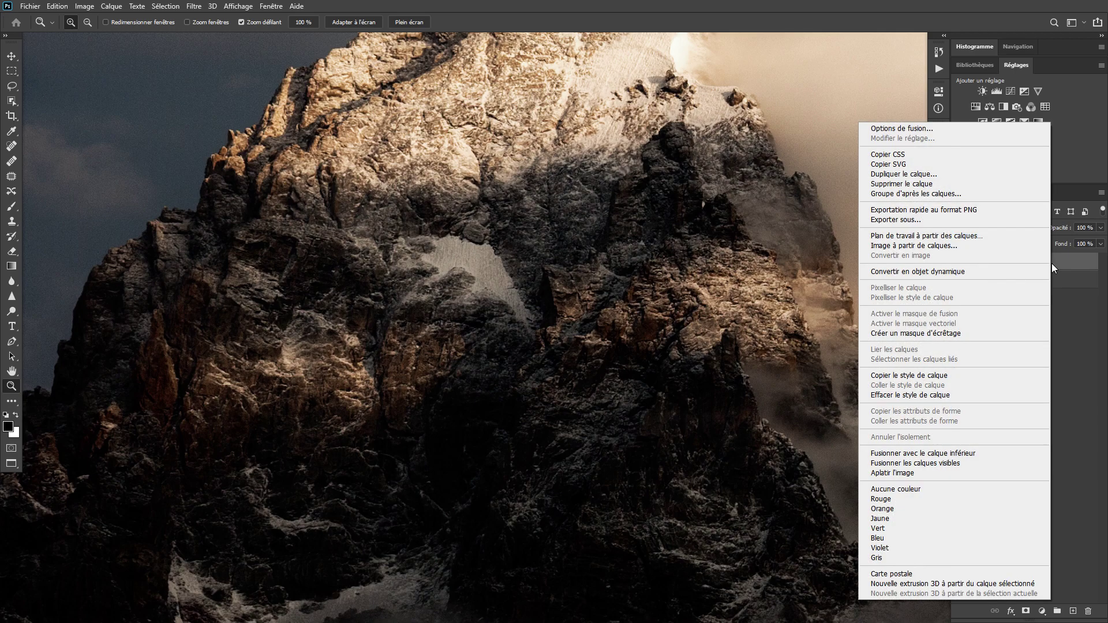
click(940, 272)
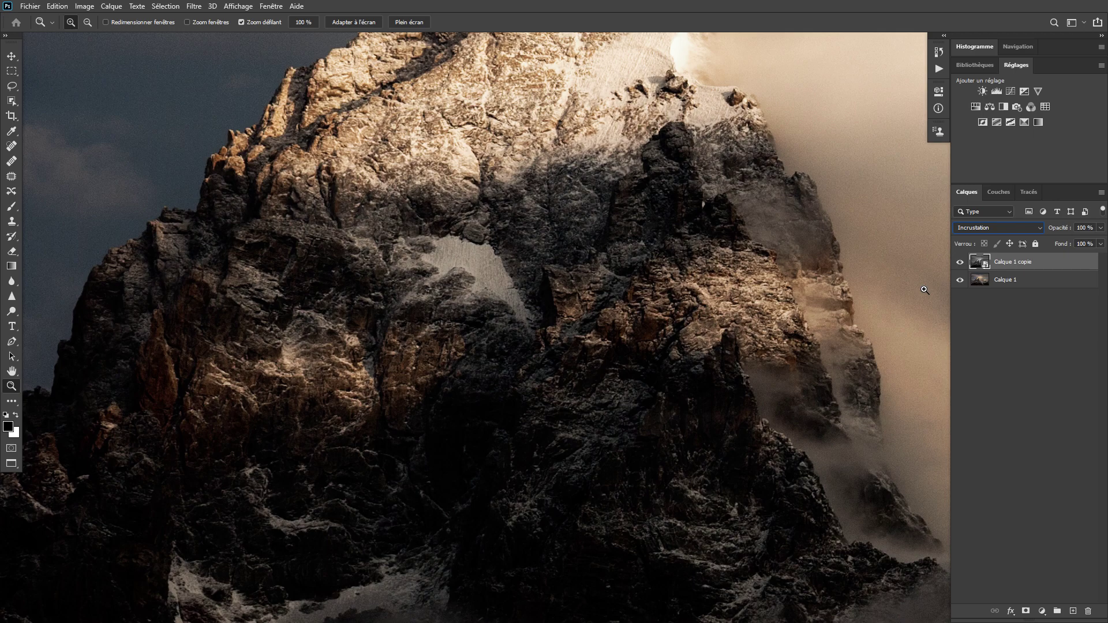
- Rename the smart object layer as Netteté passe-haut
double_click(1013, 262)
text(Netteté passe-haut)
key(Return)
- Apply the Passe-haut filter with a 2,5-pixel radius to the Netteté passe-haut layer and compare before and after
click(194, 7)
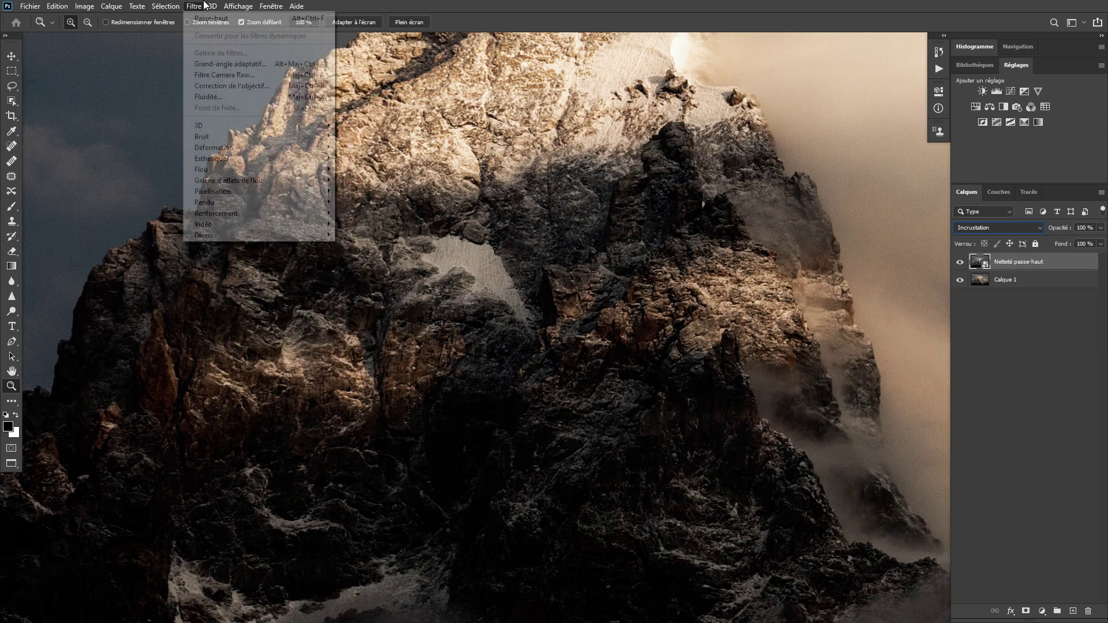
mouse_move(236, 234)
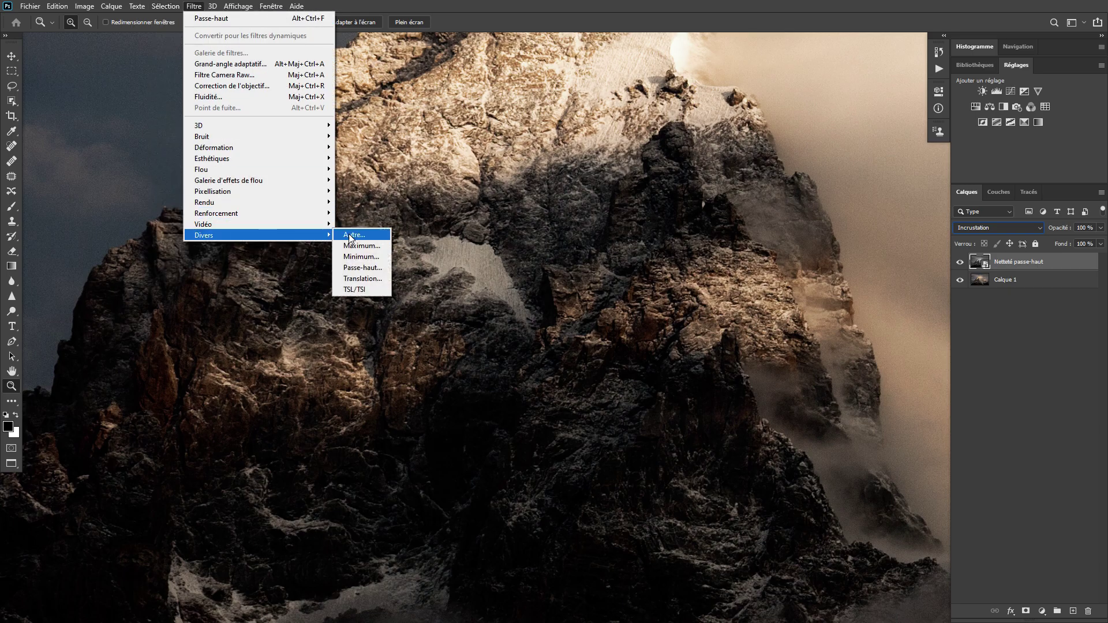
click(362, 268)
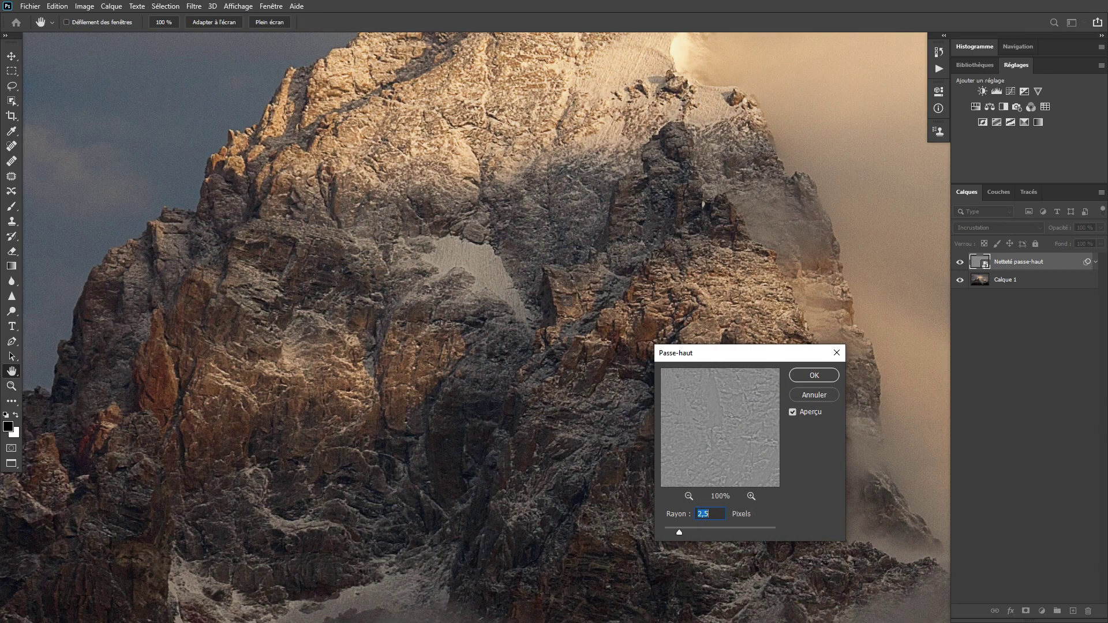
drag(769, 359, 846, 251)
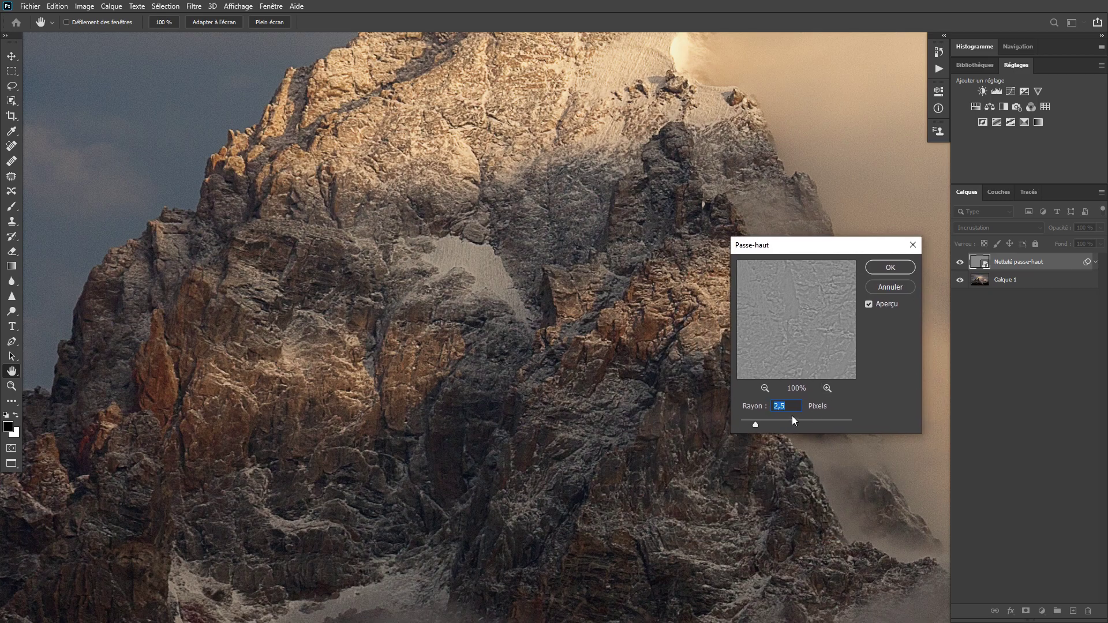
click(892, 267)
click(961, 263)
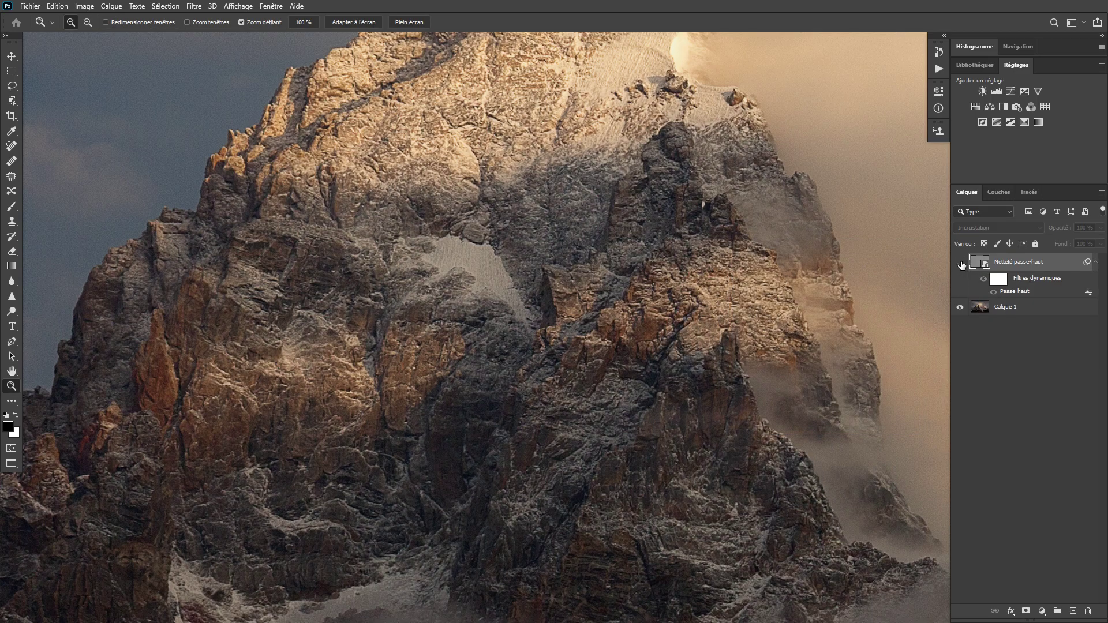
click(961, 264)
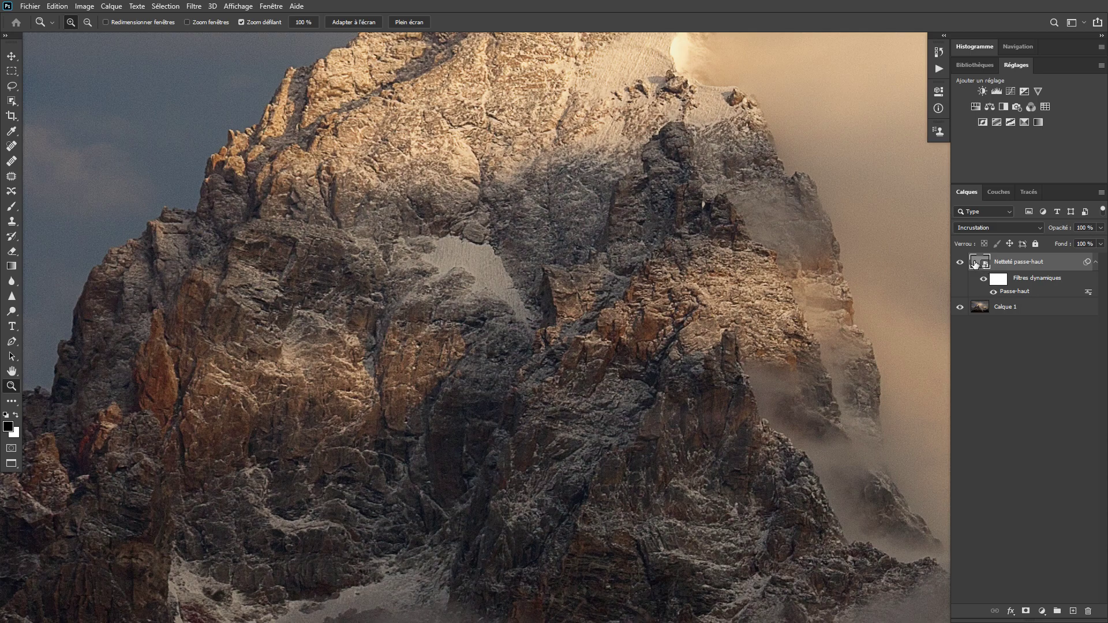
- Add a Luminosité/Contraste adjustment layer above Netteté passe-haut and clip it to that layer
click(982, 91)
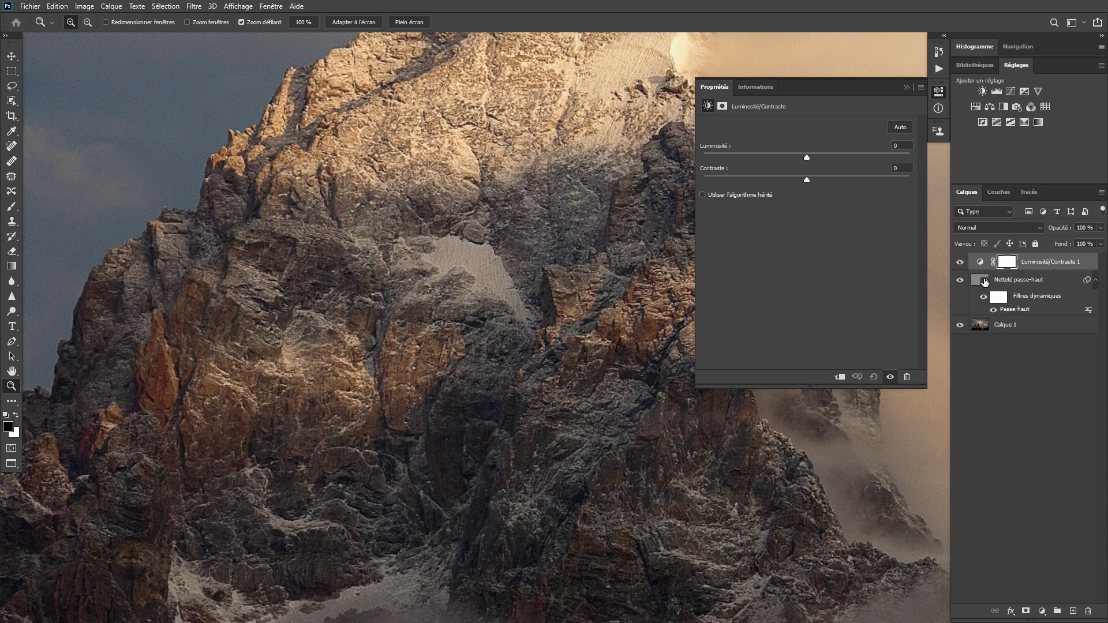
click(841, 378)
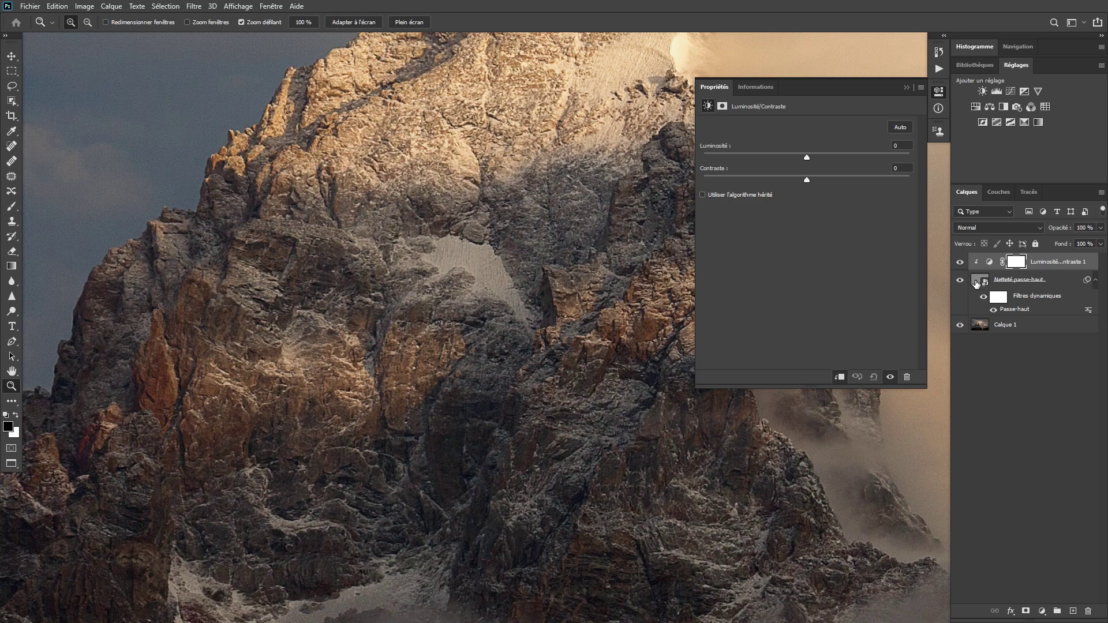
click(992, 262)
key(alt)
key(alt)
alt+click(991, 265)
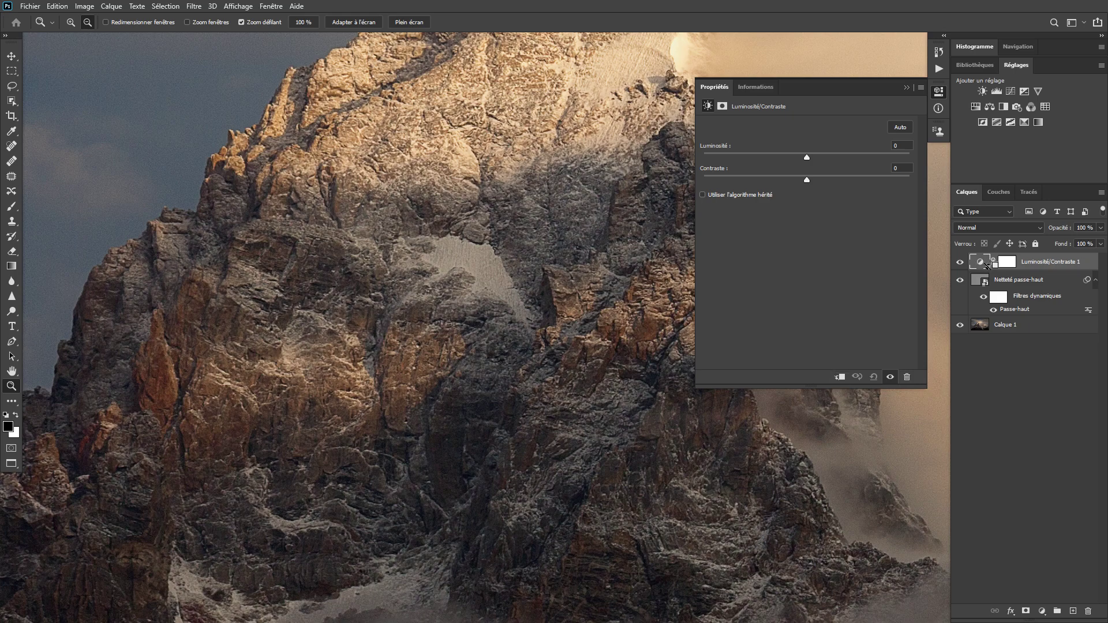
alt+click(989, 264)
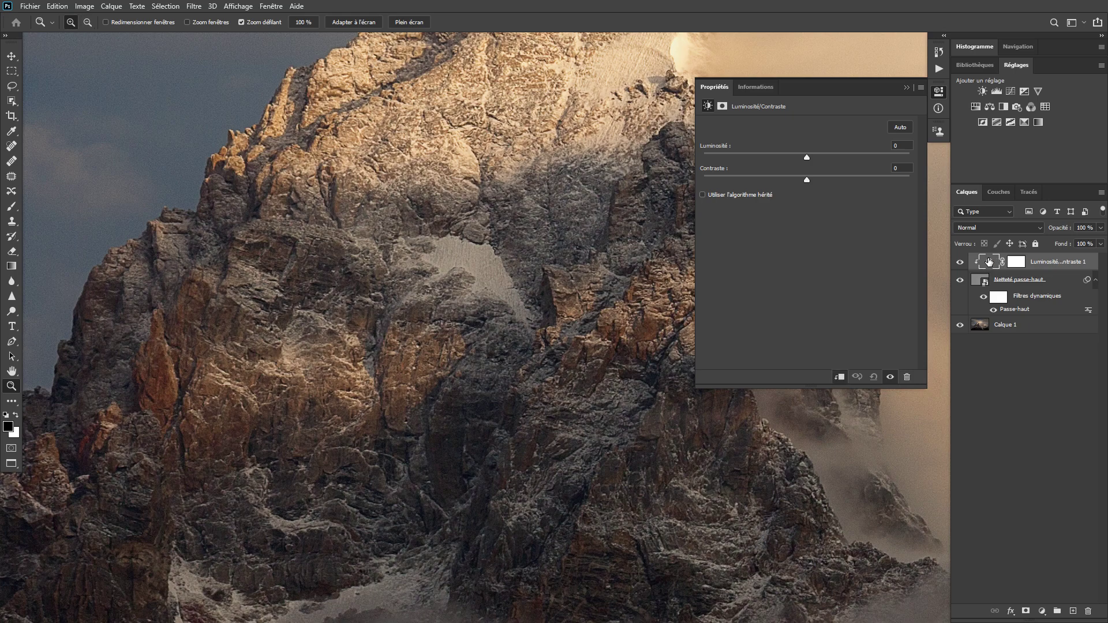
- Delete the clipped adjustment layer and apply Luminosité/Contraste as a smart filter on Netteté passe-haut, with the contrast moderately increased
key(Delete)
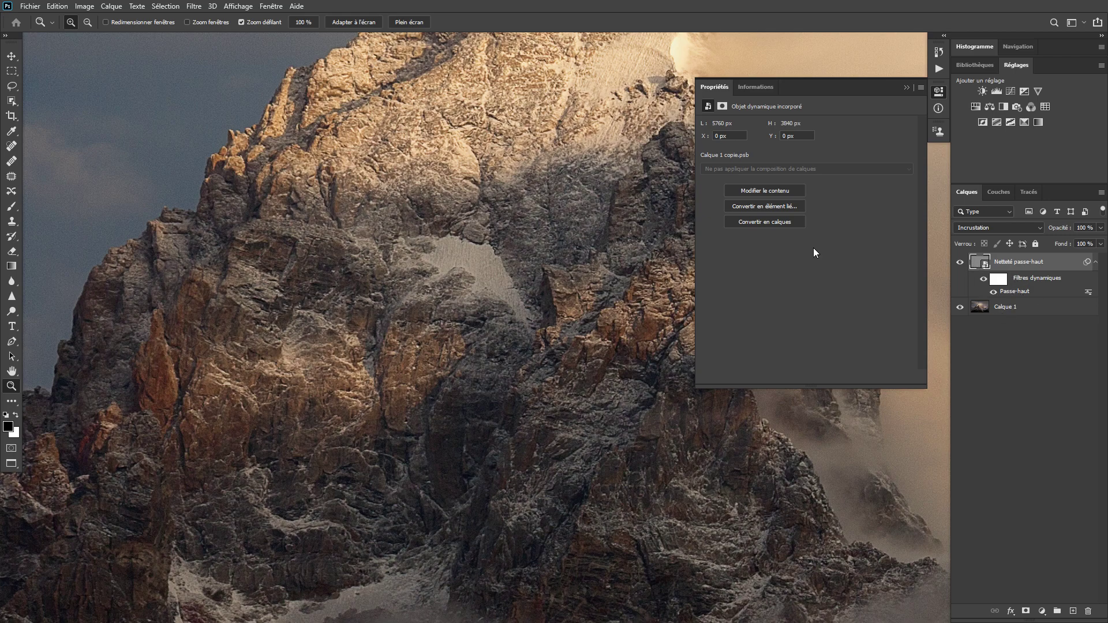
click(52, 12)
mouse_move(85, 7)
mouse_move(98, 38)
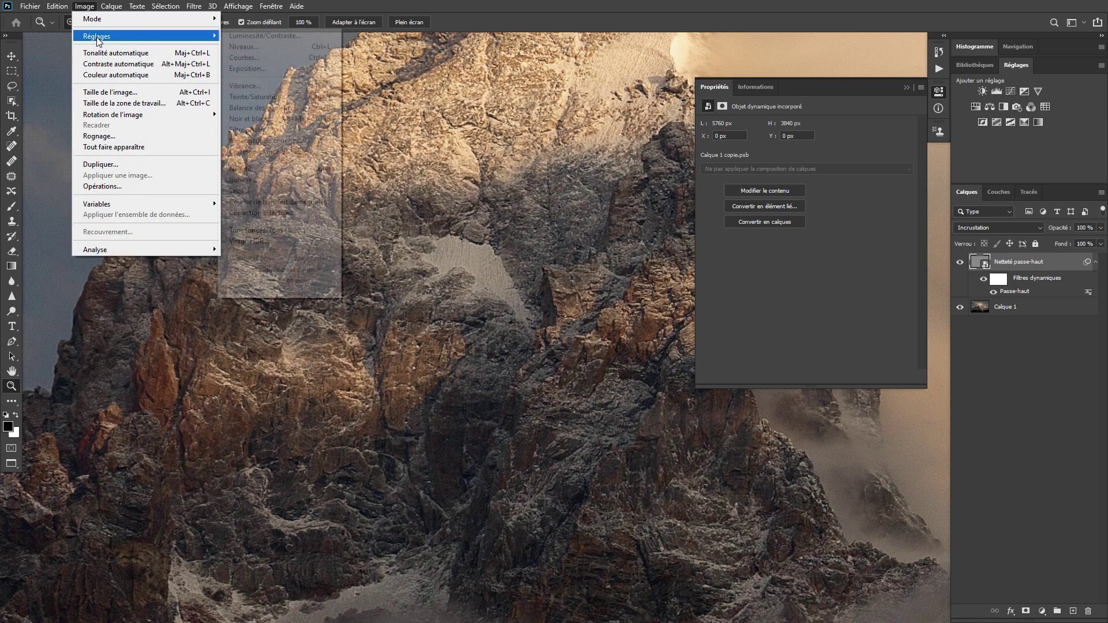
click(289, 34)
drag(801, 367, 746, 456)
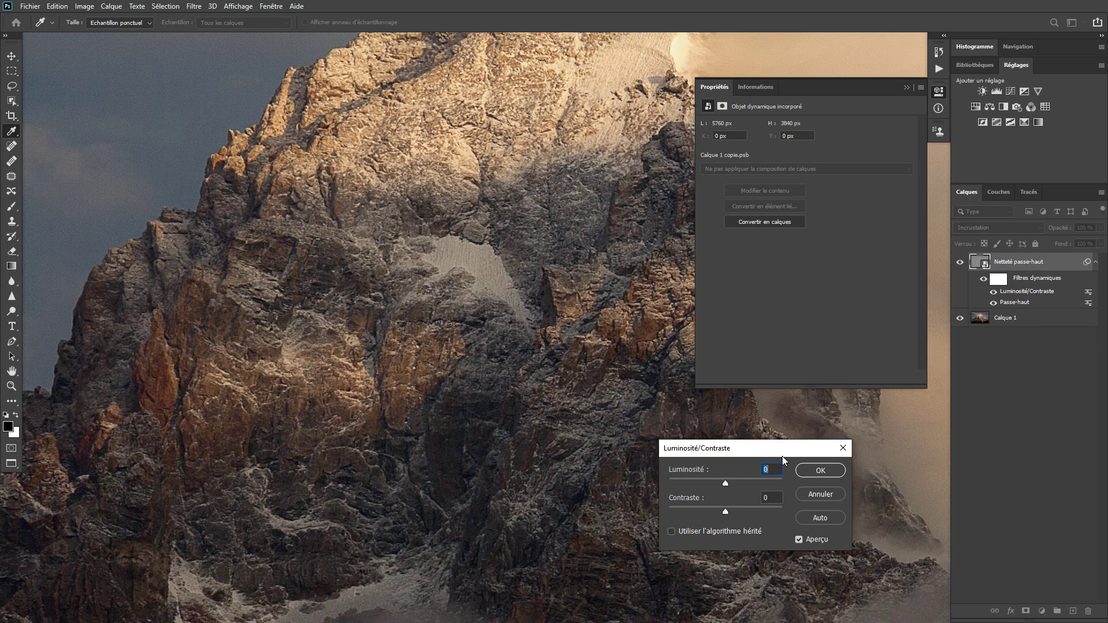
drag(759, 454, 788, 437)
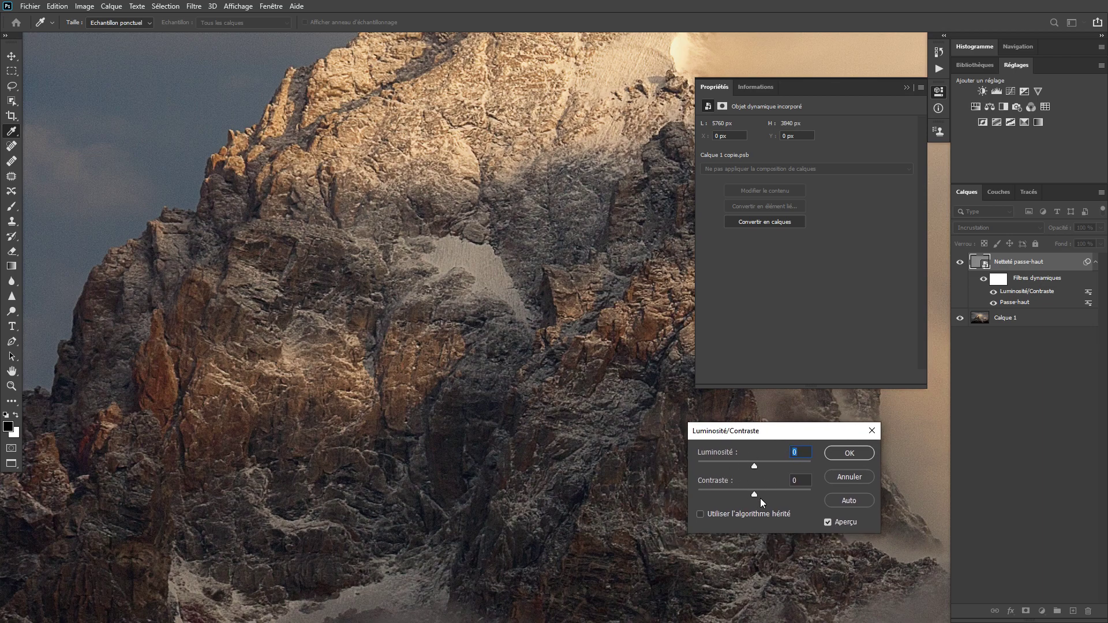
mouse_move(755, 496)
mouse_down()
mouse_move(778, 495)
mouse_move(729, 498)
mouse_move(778, 495)
mouse_up()
click(843, 454)
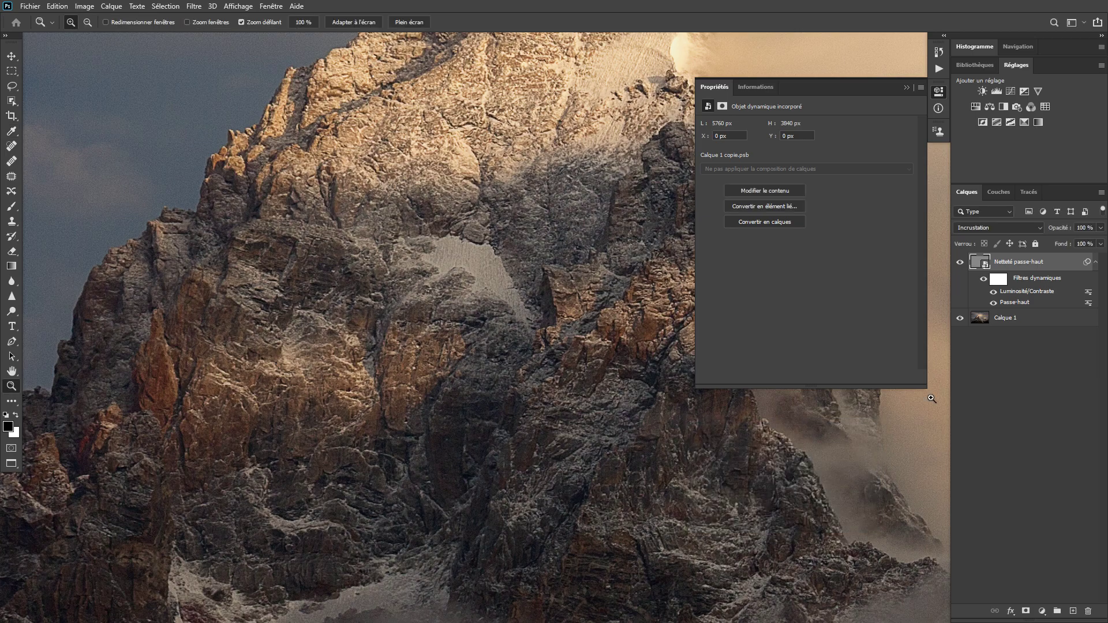
- Compare the mountain with and without the Netteté passe-haut layer and leave that layer hidden
click(962, 263)
click(945, 92)
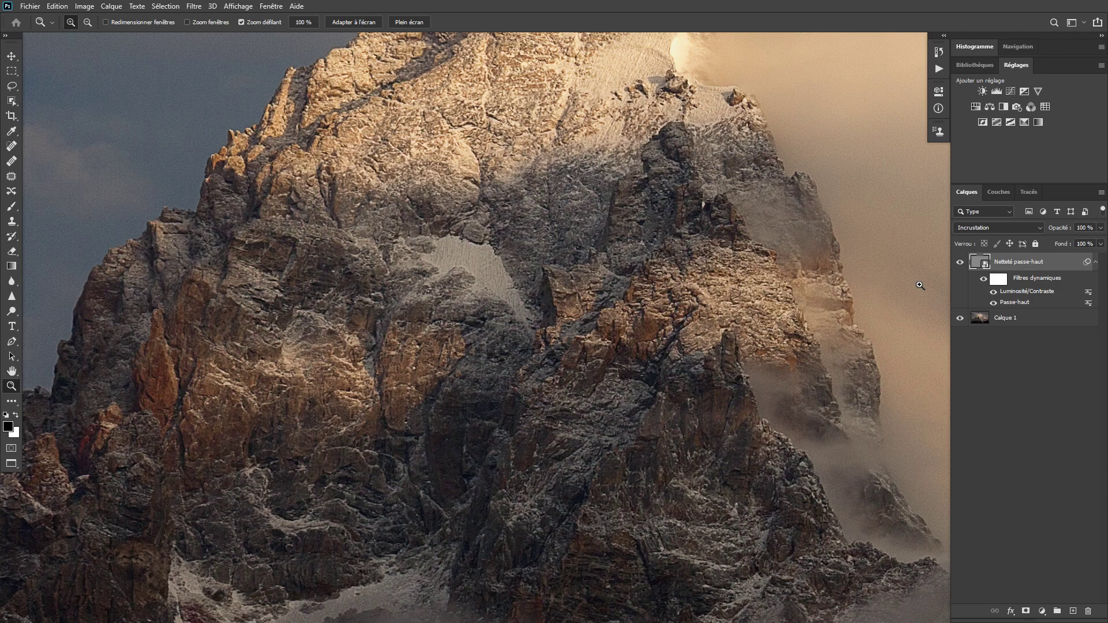
drag(919, 283, 620, 305)
click(960, 262)
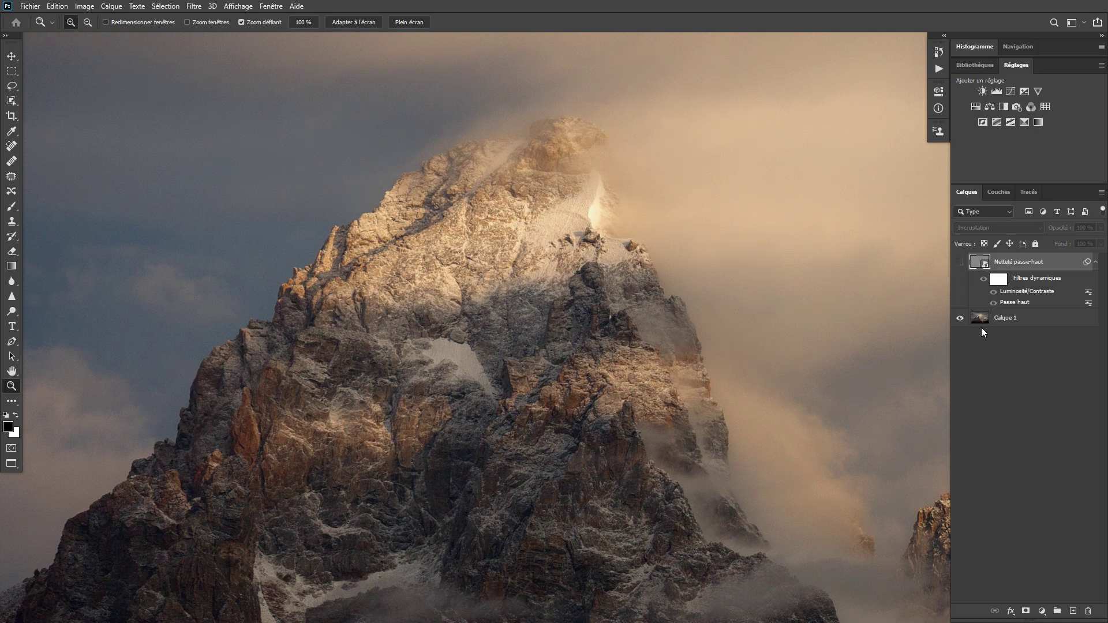
- Add a Luminosité/Contraste adjustment layer directly above Calque 1 and set its contrast to -30
click(982, 325)
click(981, 326)
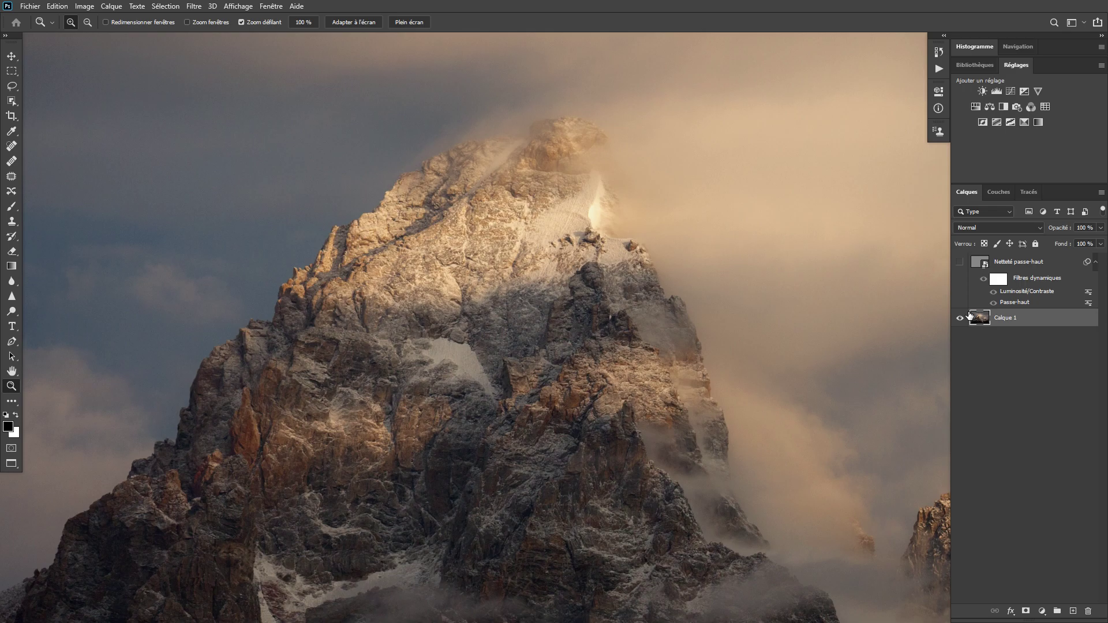
key(ctrl+0)
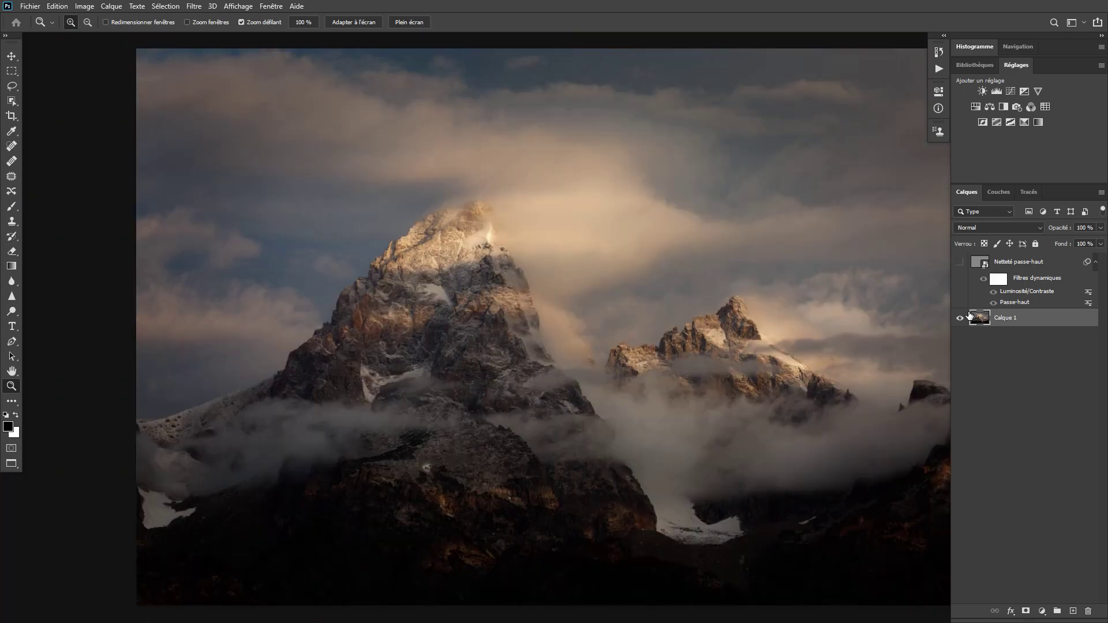
drag(794, 416, 720, 386)
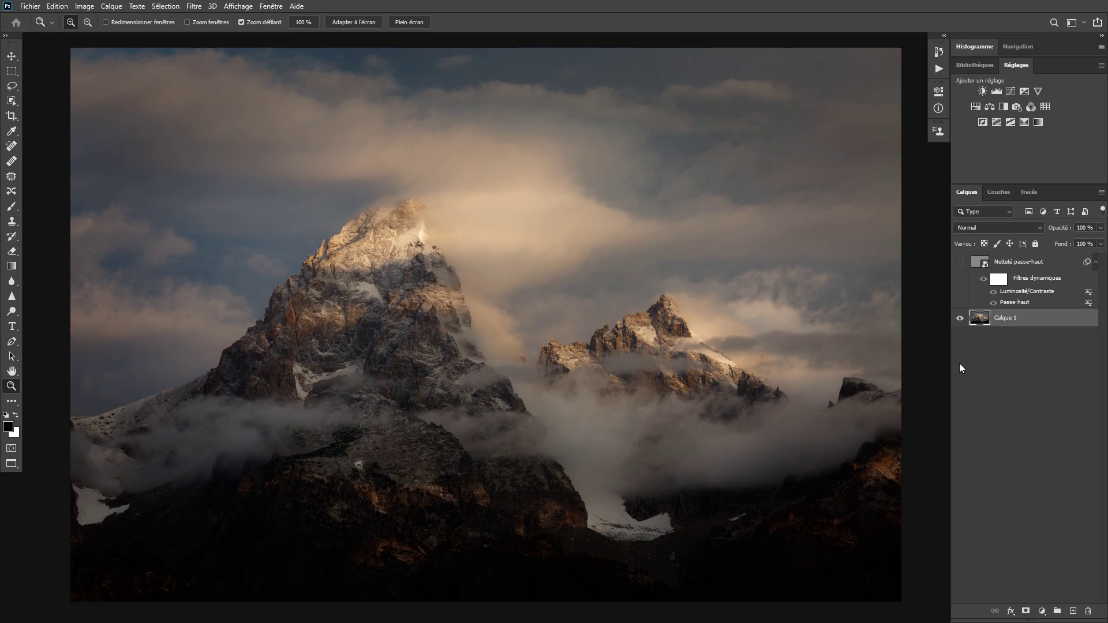
click(982, 91)
click(768, 177)
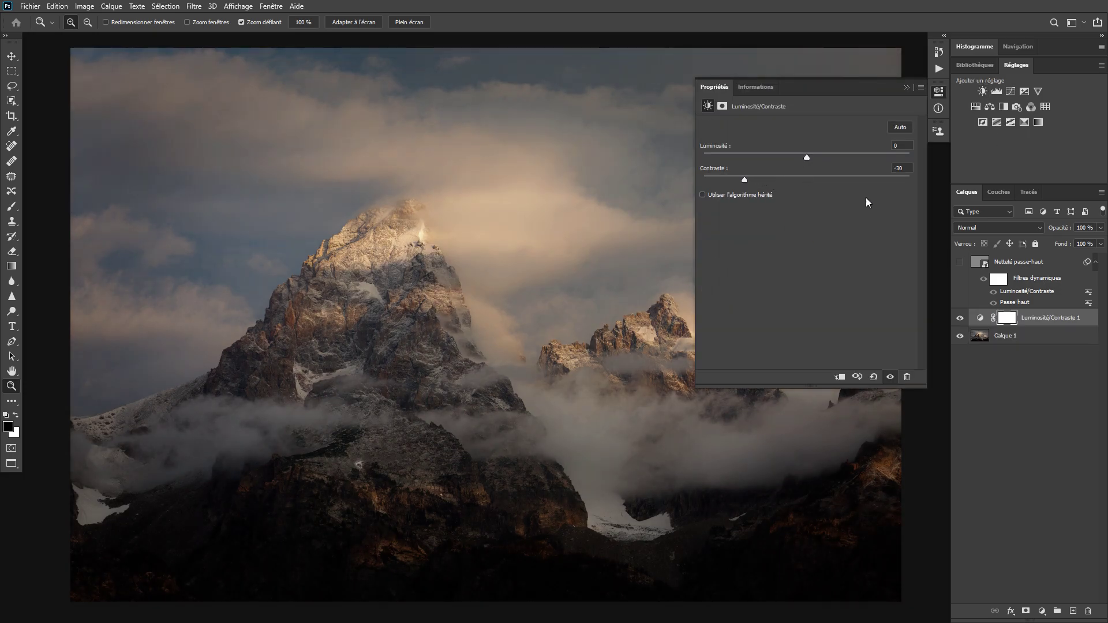
click(939, 92)
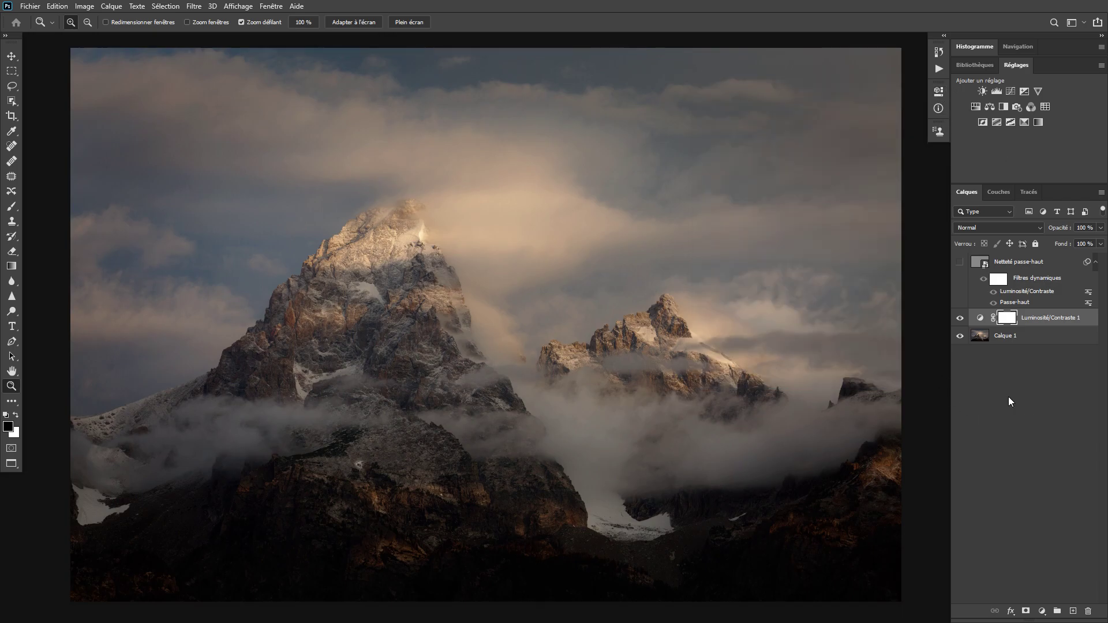
- Run the Netteté optimisée action from HC Actions v1.02 with a gain of 200 %, a 2,0 px radius and 10 % noise reduction
click(940, 68)
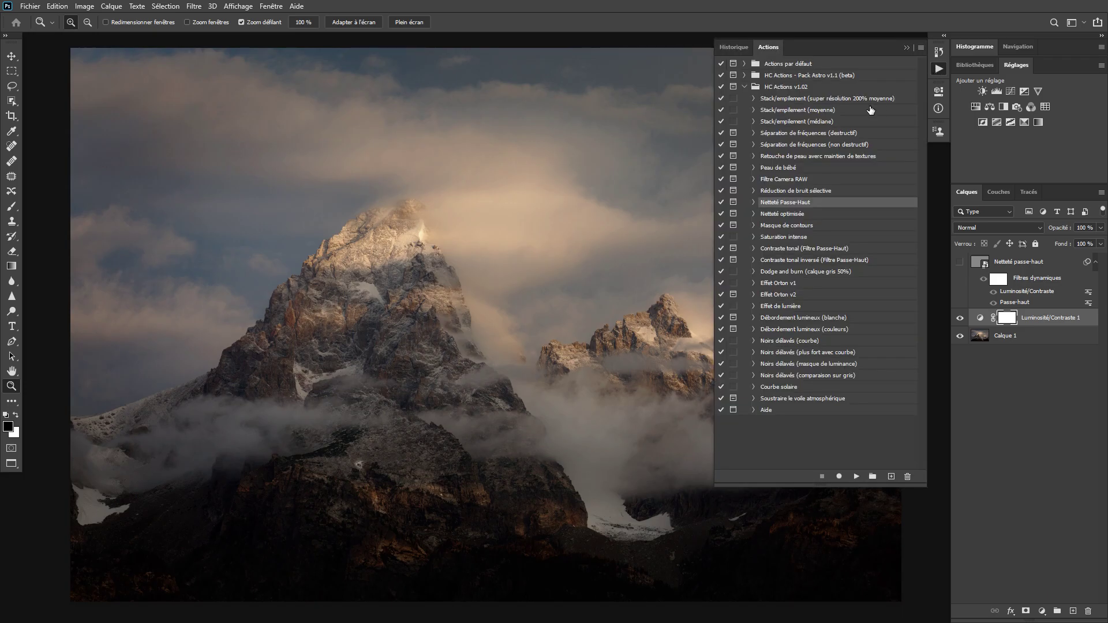
click(799, 214)
click(857, 477)
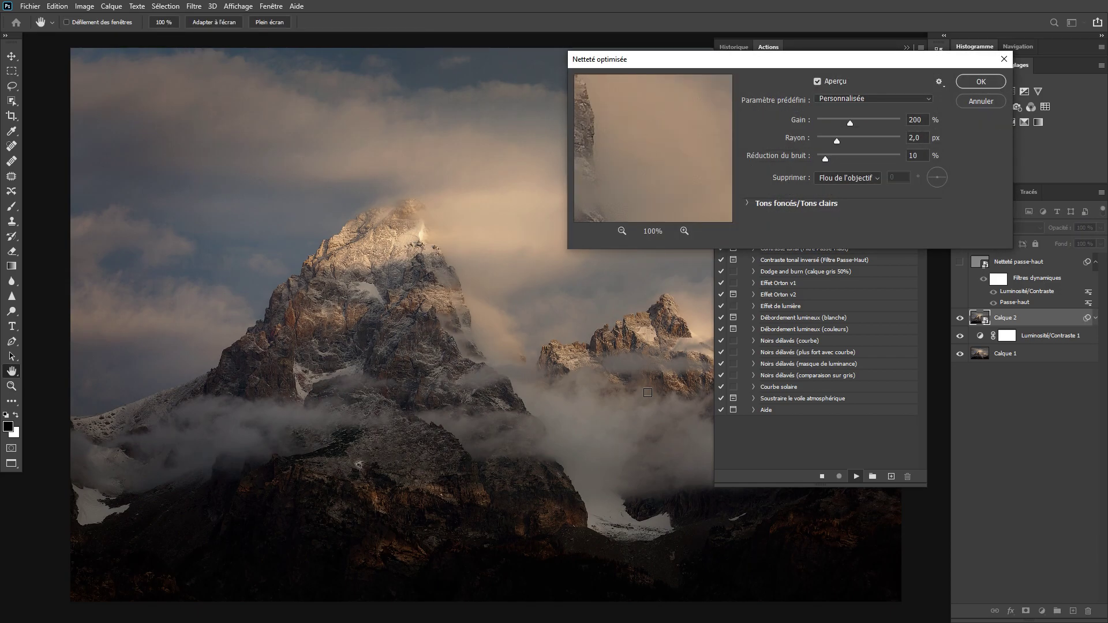
click(980, 82)
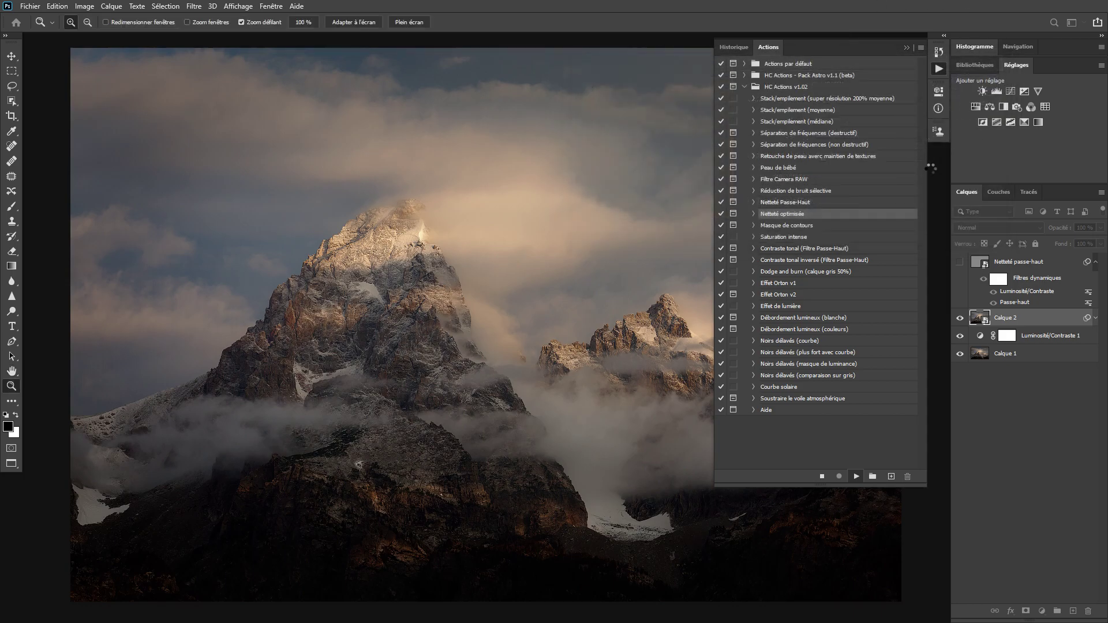
click(939, 70)
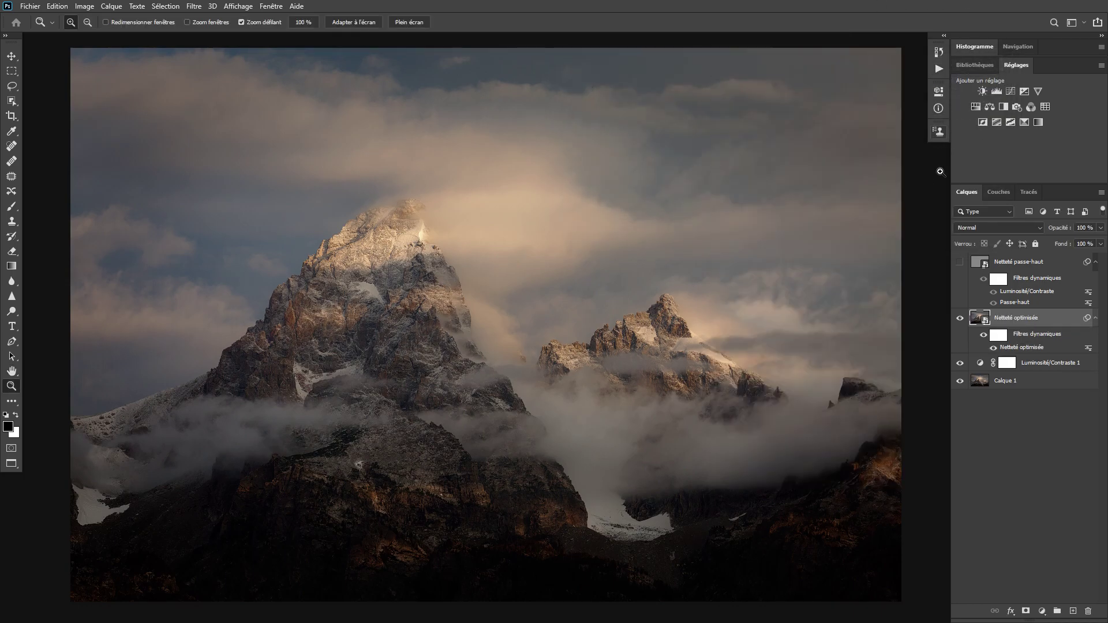
- Hide the Netteté optimisée layer and show the Netteté passe-haut layer in its place
click(975, 266)
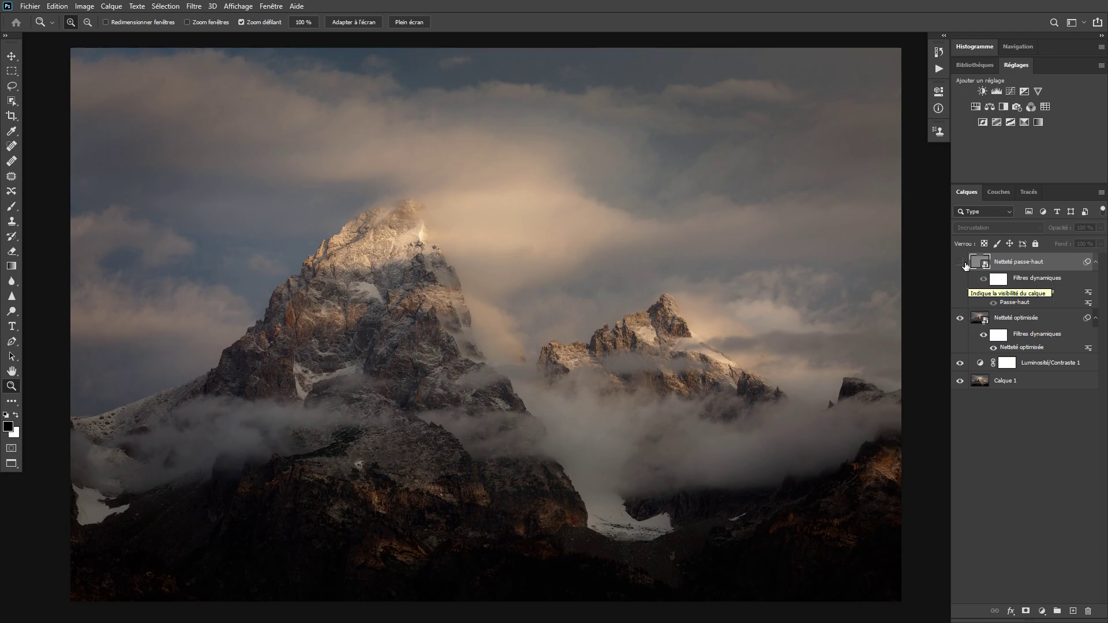
click(961, 319)
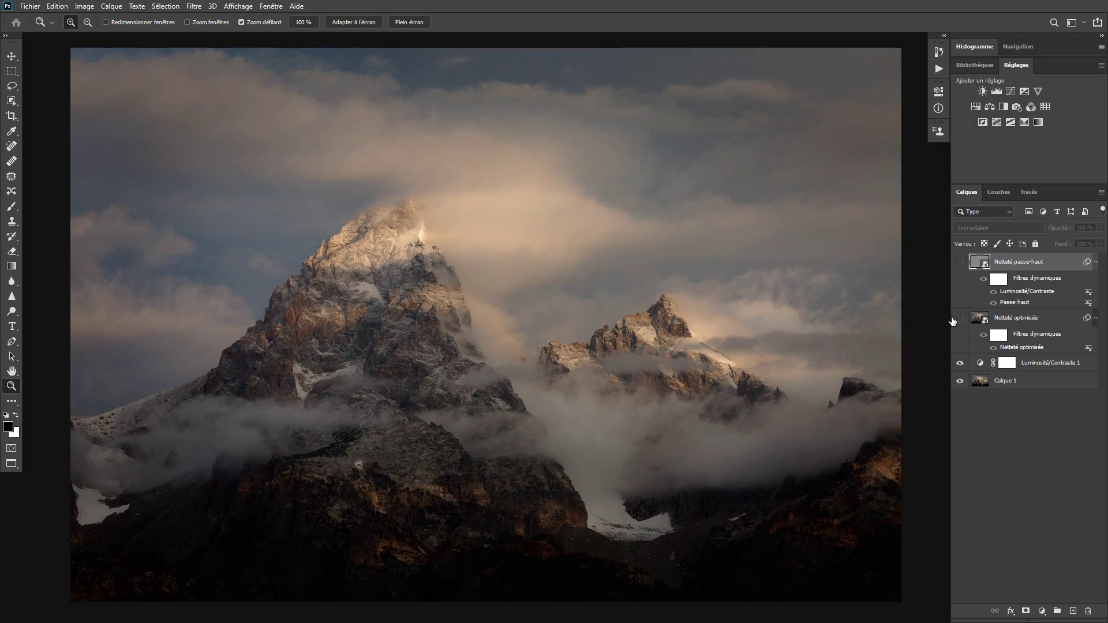
click(960, 263)
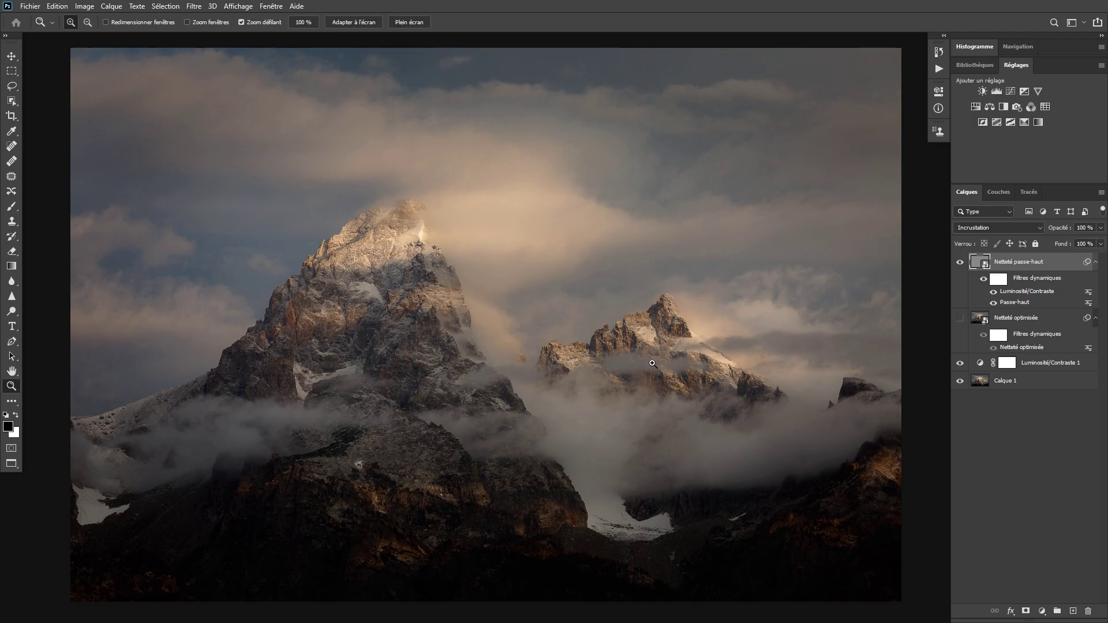
- Toggle Luminosité/Contraste 1 beneath Netteté passe-haut and Netteté optimisée in turn to compare how each sharpening layer reacts to the adjustment
click(961, 364)
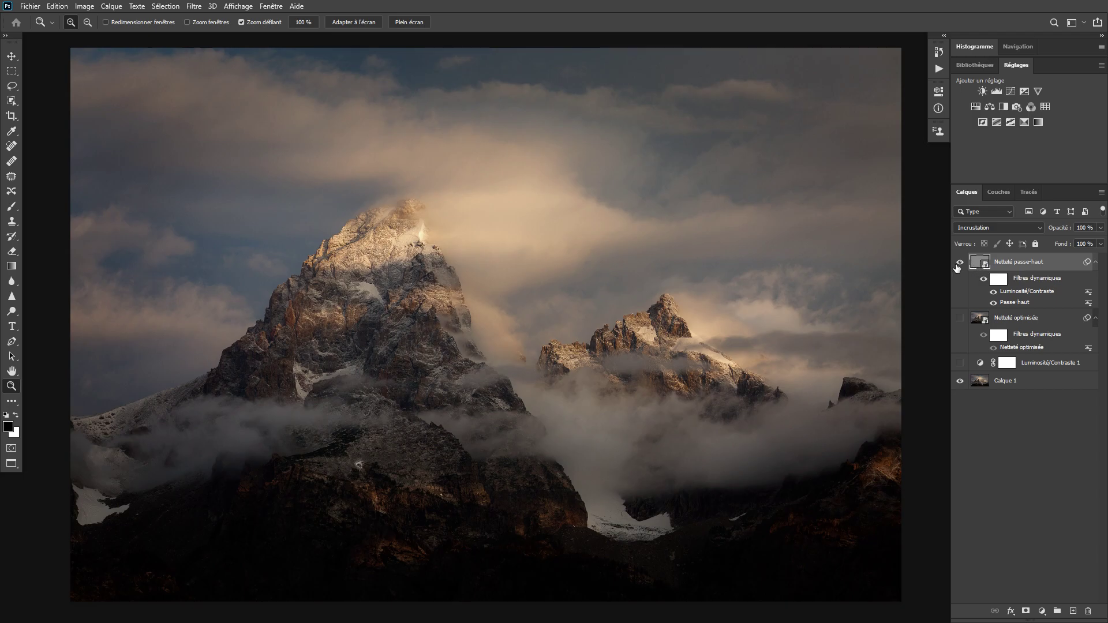
click(960, 363)
click(960, 262)
click(961, 318)
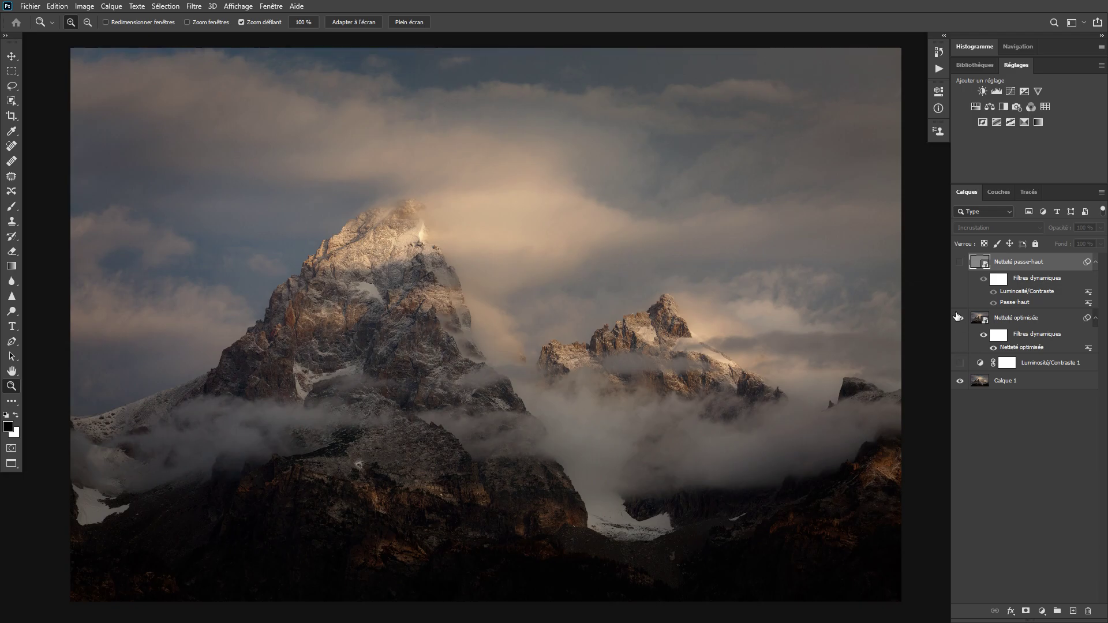
click(961, 363)
click(972, 319)
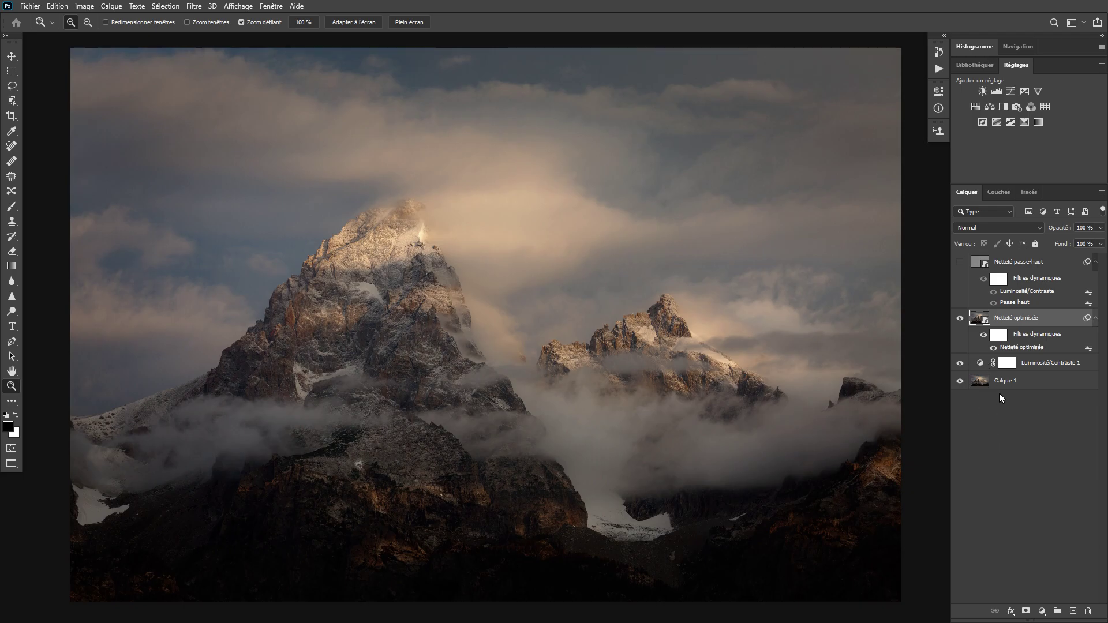
click(961, 319)
click(960, 263)
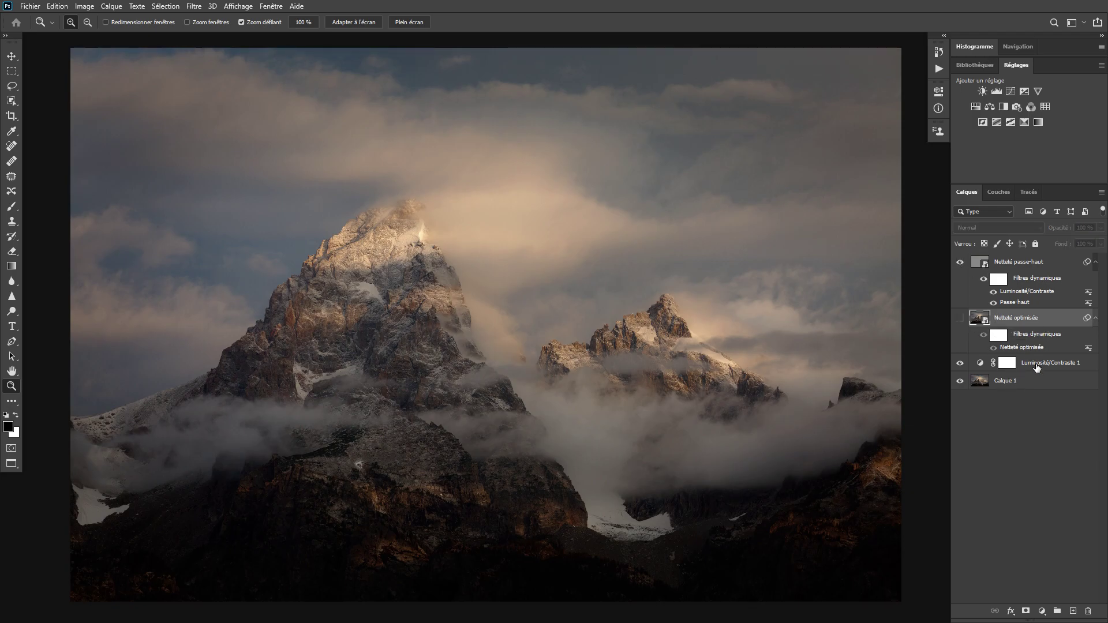
- Clone sunlit rock over the snow patch on the main peak, on a new empty layer beneath Netteté passe-haut
key(ctrl+shift+alt+n)
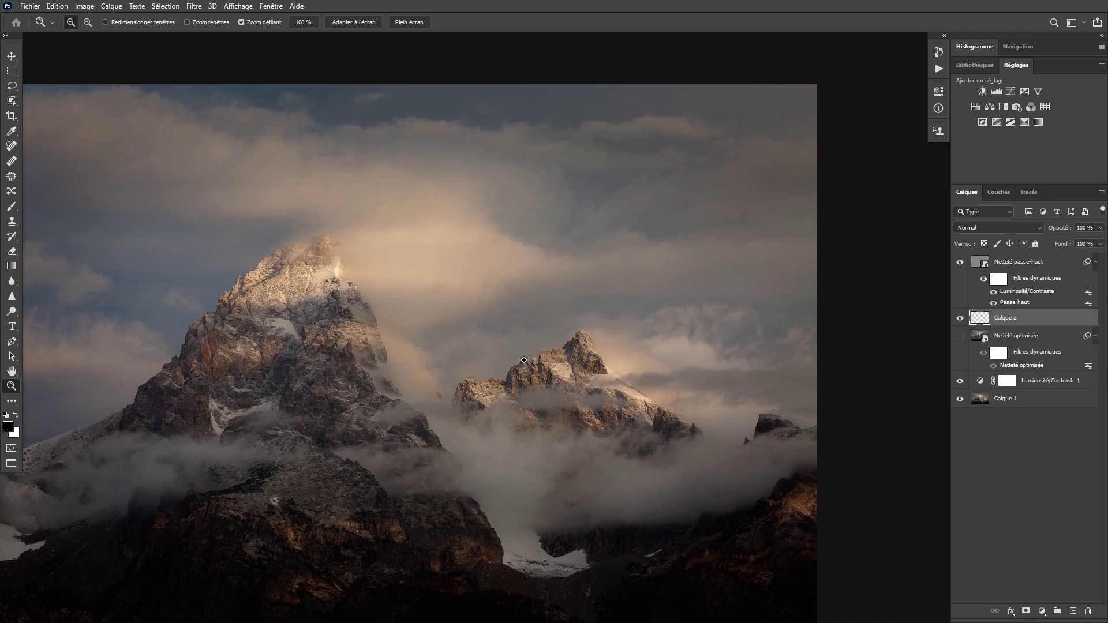
drag(608, 323, 524, 360)
click(250, 280)
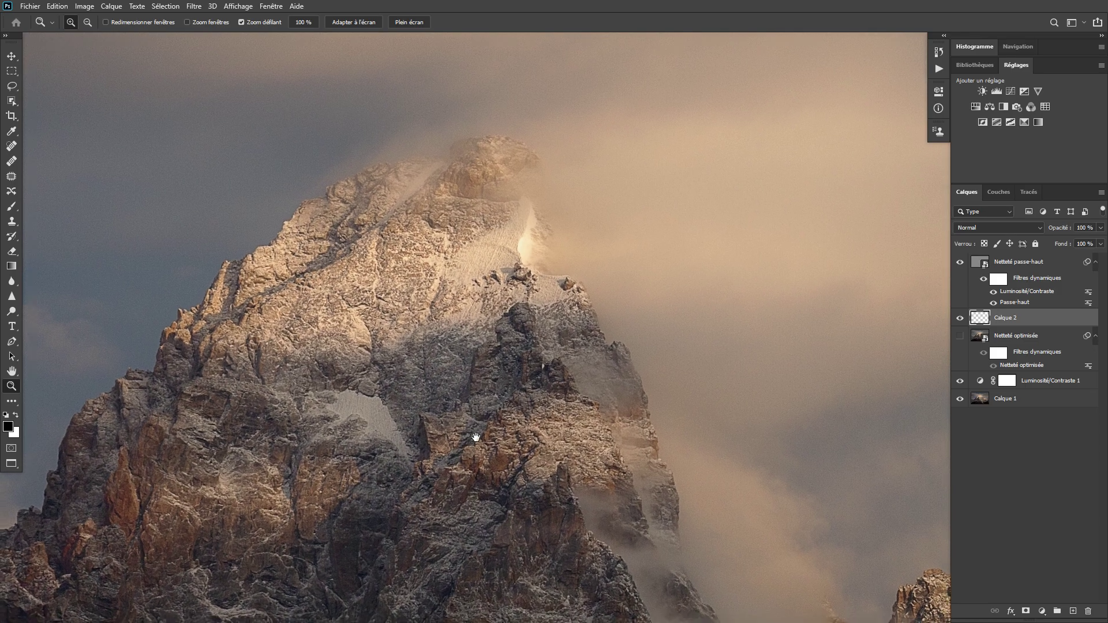
drag(461, 450, 532, 420)
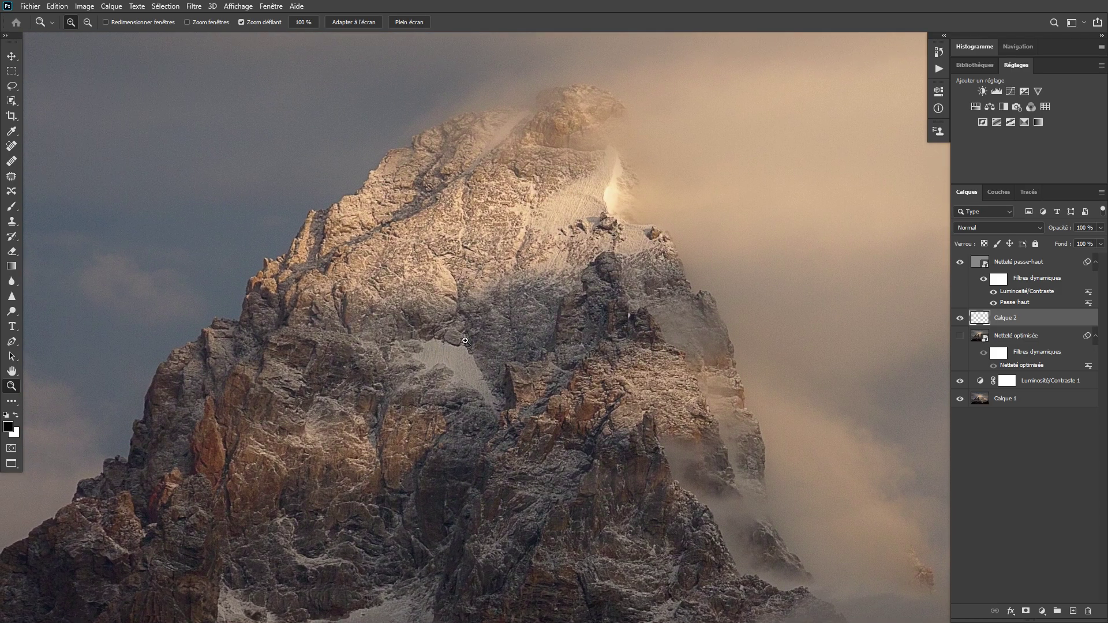
key(s)
alt+right_click(424, 317)
alt+click(435, 269)
mouse_move(377, 333)
mouse_down()
mouse_move(433, 340)
mouse_move(422, 329)
mouse_move(491, 381)
mouse_up()
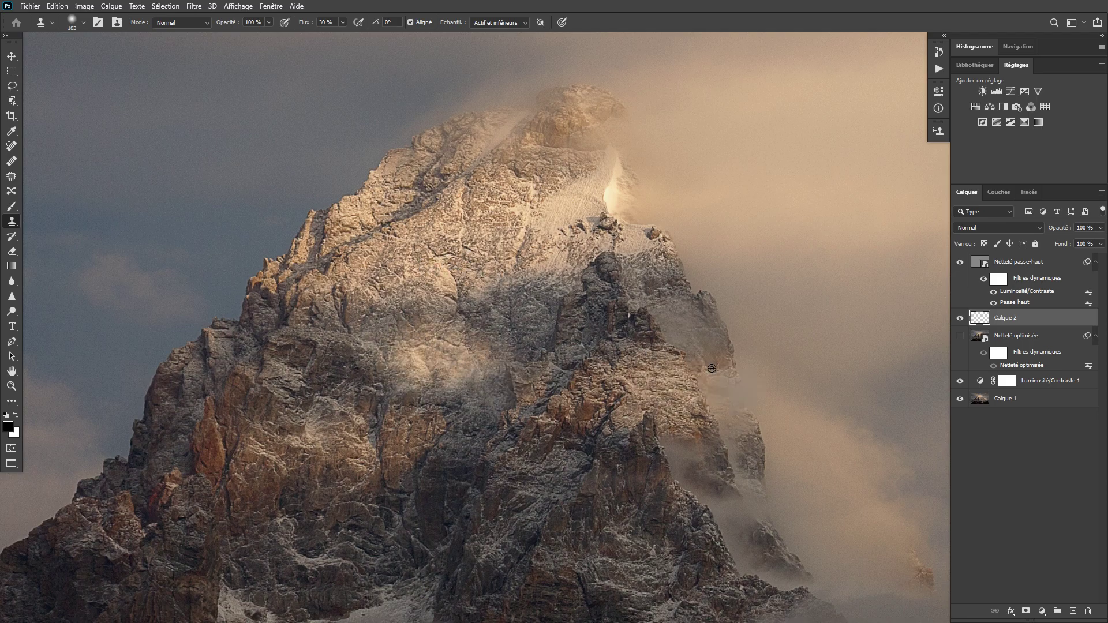
- Clone cloudy sky over the summit of the smaller mountain with a 232-pixel clone stamp
drag(594, 396, 284, 248)
mouse_move(826, 241)
mouse_down()
mouse_move(564, 433)
mouse_move(526, 421)
mouse_up()
drag(489, 342, 589, 345)
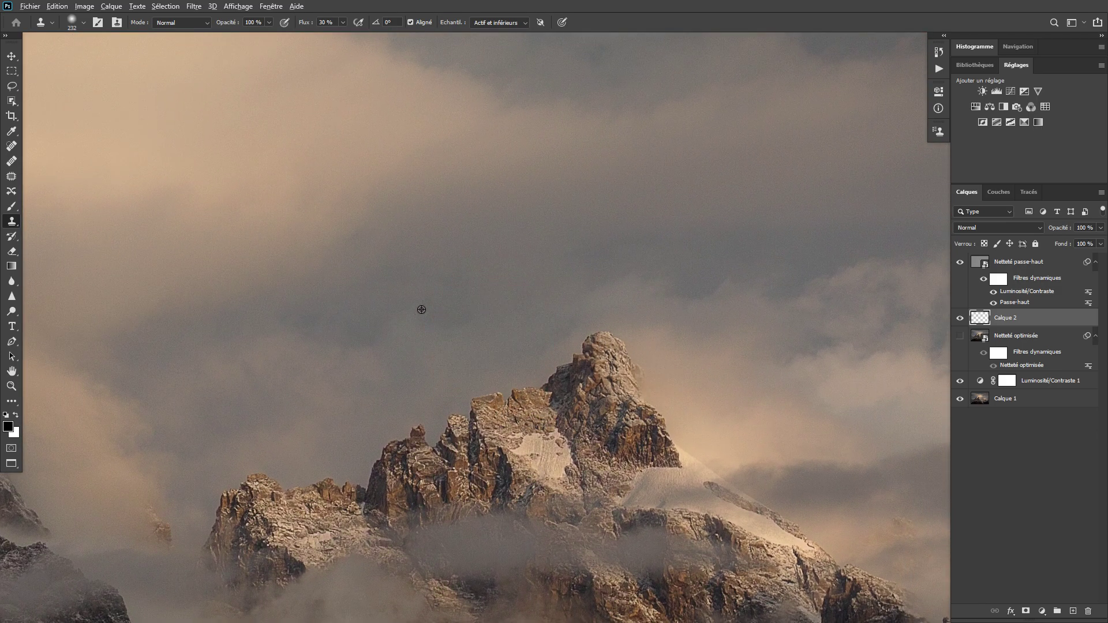
mouse_move(562, 317)
mouse_down()
mouse_move(540, 326)
mouse_move(584, 316)
mouse_move(591, 336)
mouse_move(526, 339)
mouse_move(591, 340)
mouse_move(565, 323)
mouse_move(711, 312)
mouse_up()
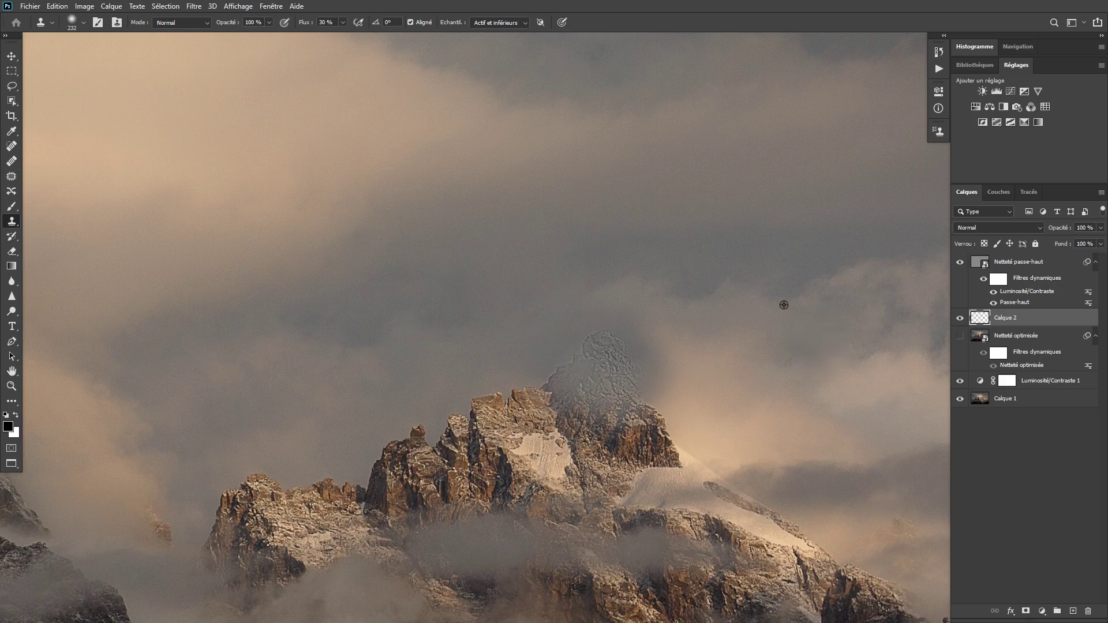
- Compare the cloned summit with Netteté passe-haut hidden and shown, and delete the clone layer
click(960, 262)
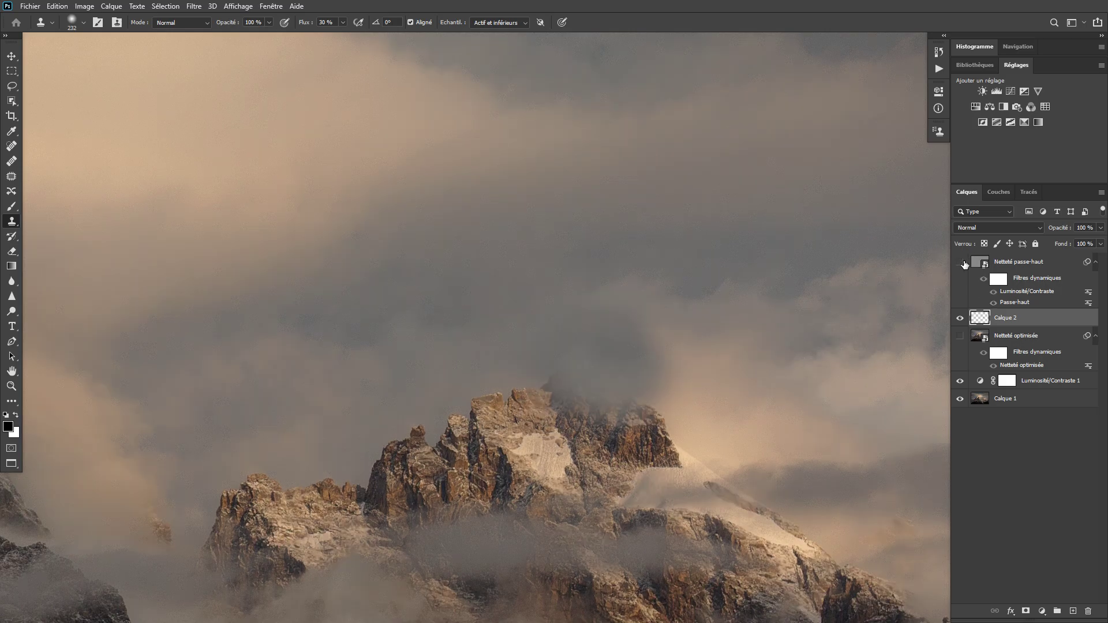
click(961, 263)
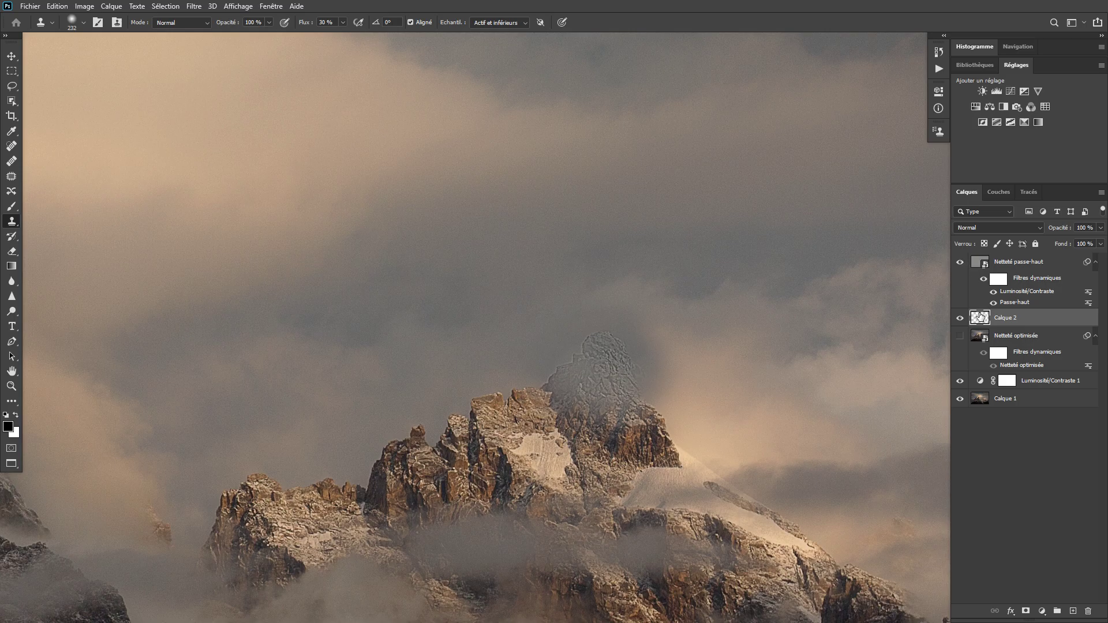
key(Delete)
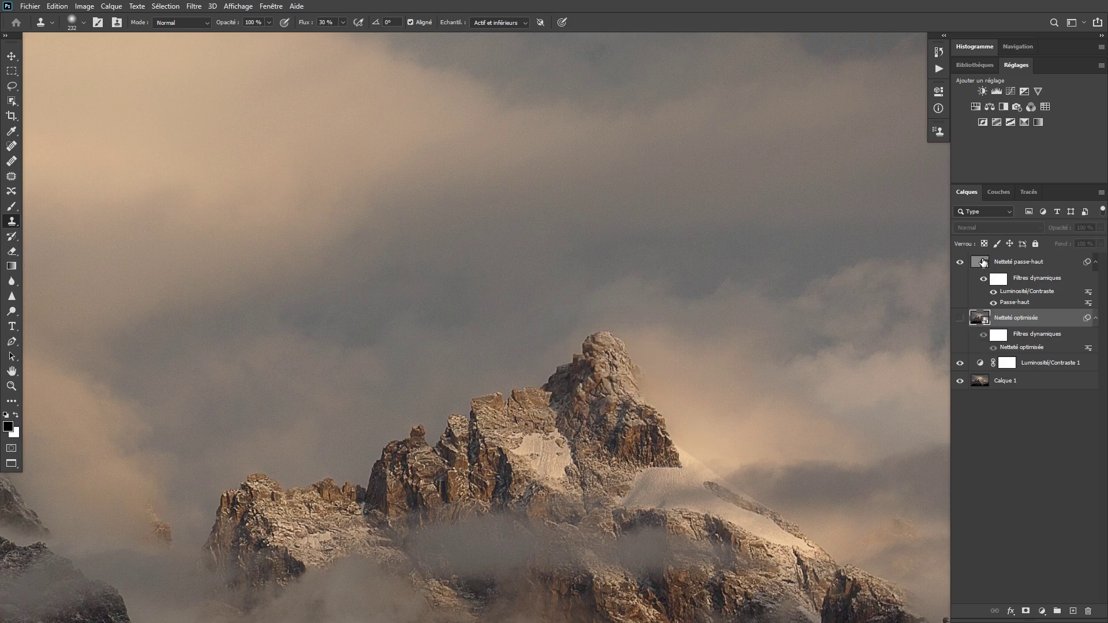
- Select the Netteté passe-haut layer and bring both mountains back into view
click(983, 263)
drag(462, 322, 510, 304)
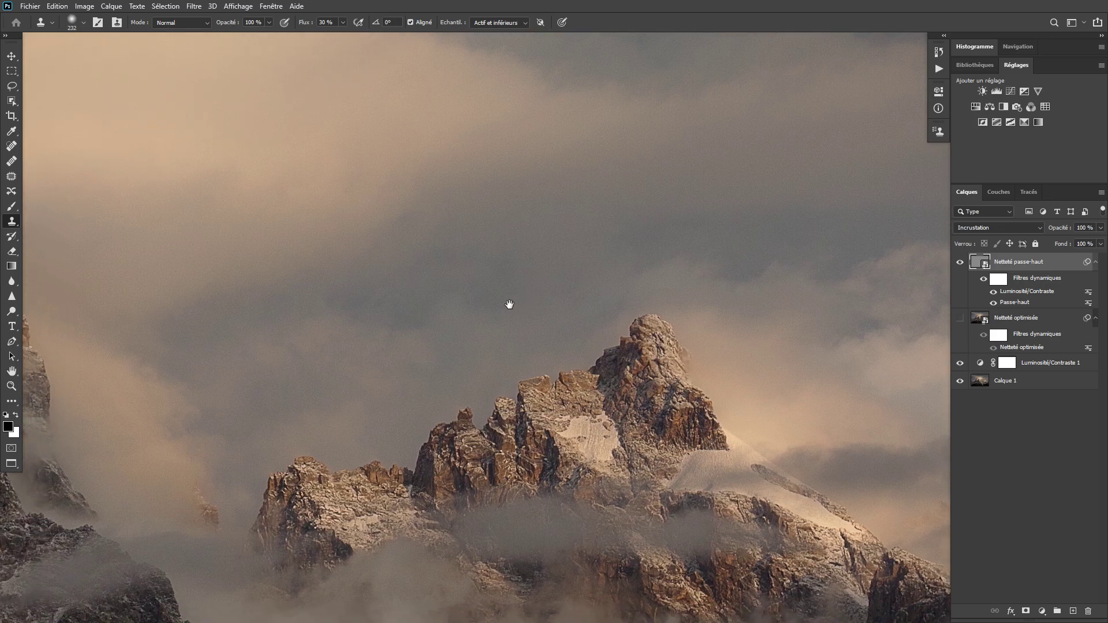
scroll(509, 305, down, 5)
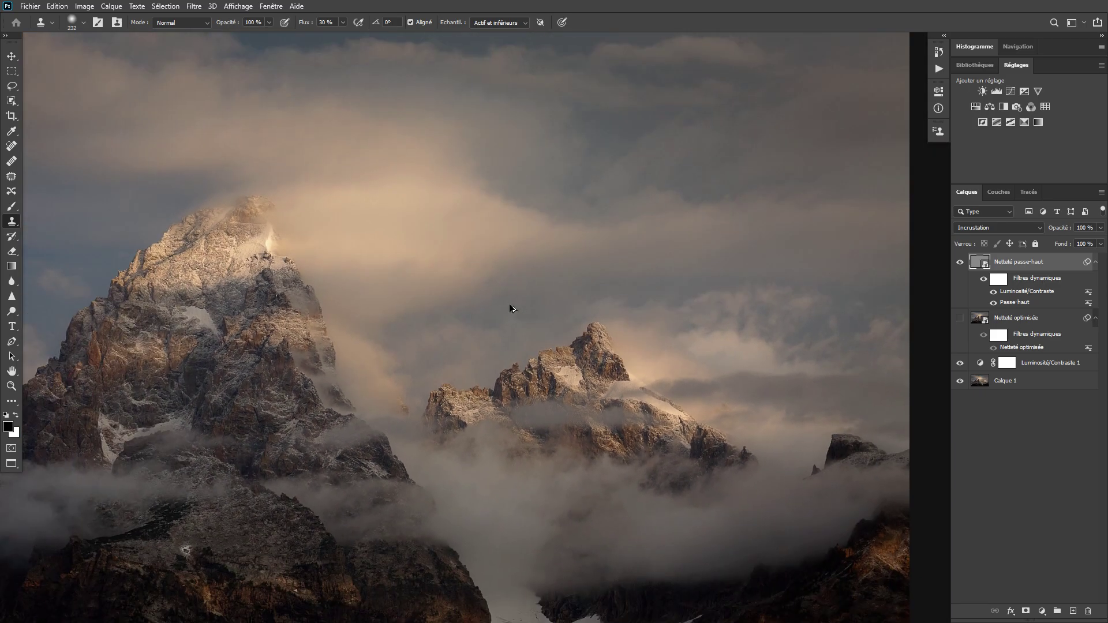
scroll(510, 308, down, 2)
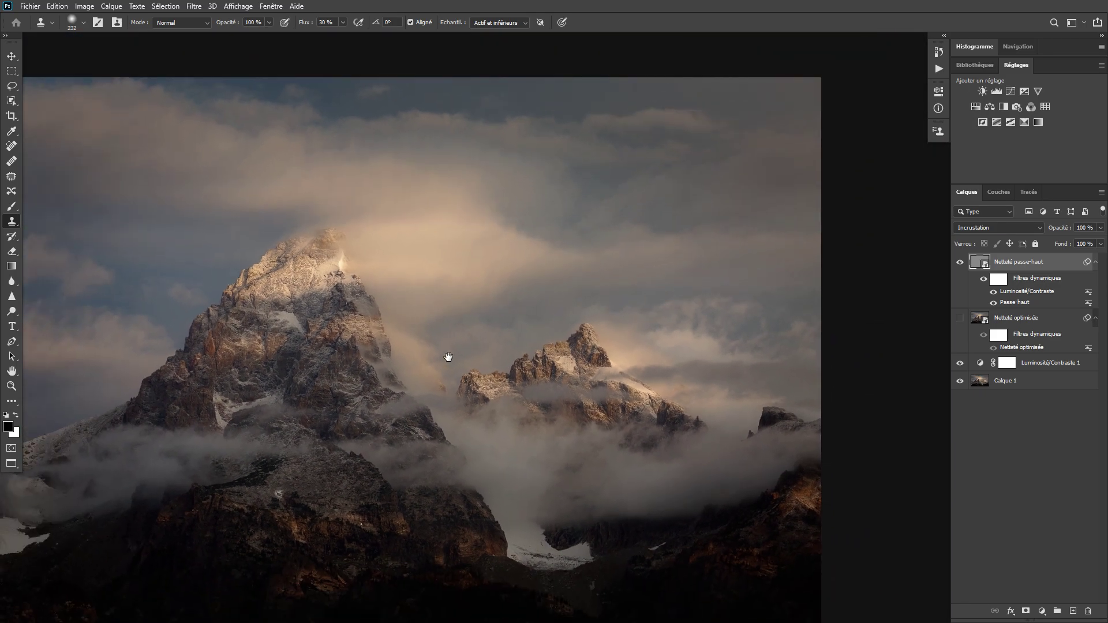
- Compare the main peak's rock detail up close with the Netteté passe-haut layer hidden and shown
key(ctrl+0)
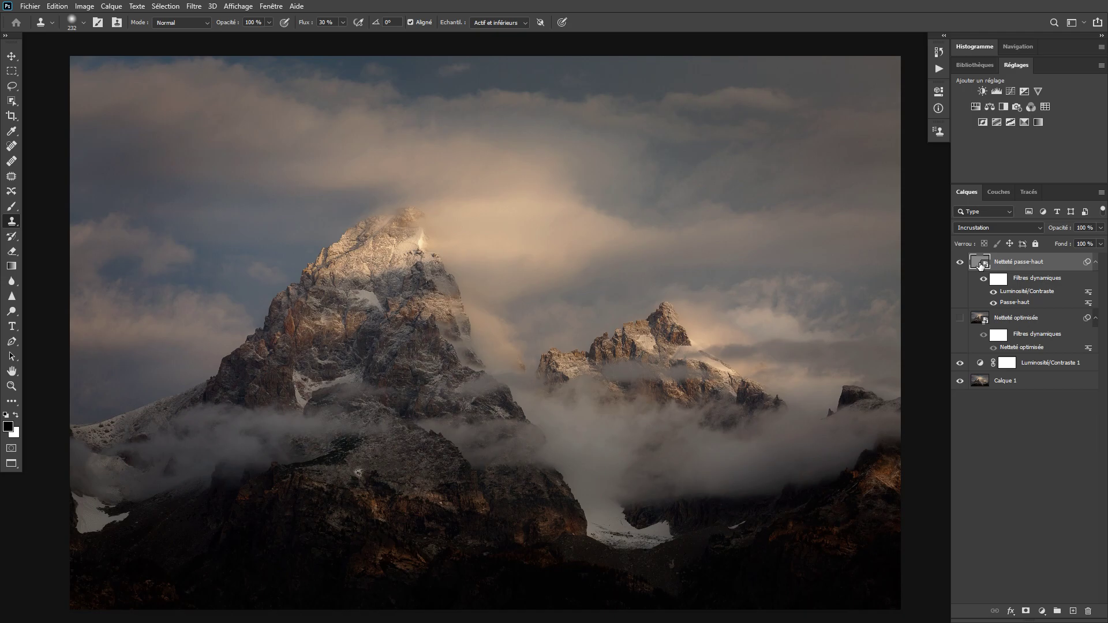
key(z)
click(355, 298)
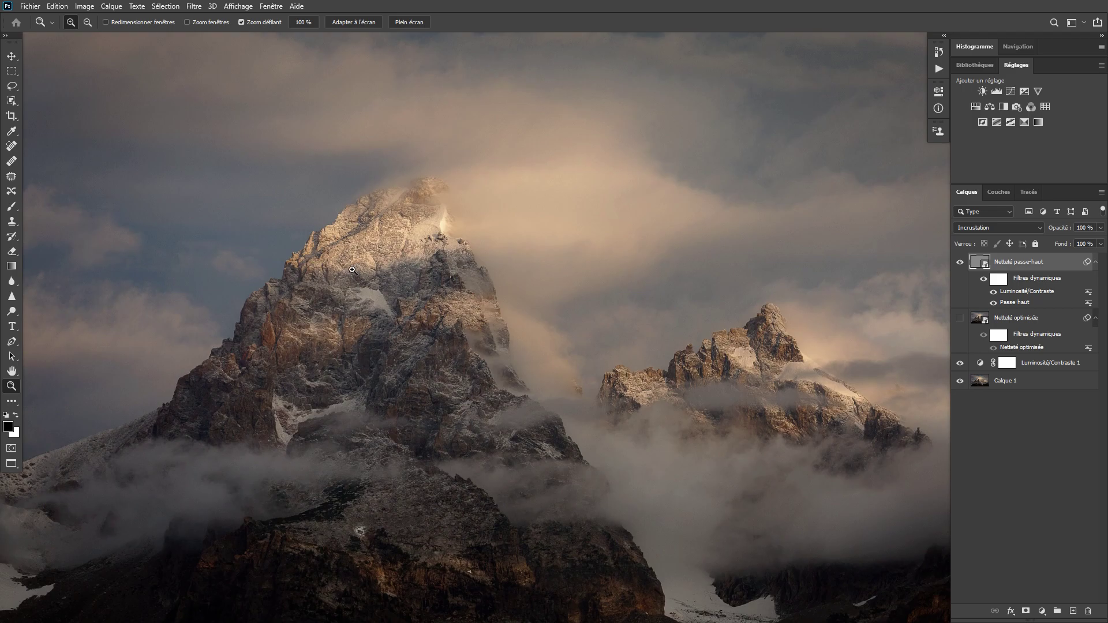
click(387, 298)
click(480, 317)
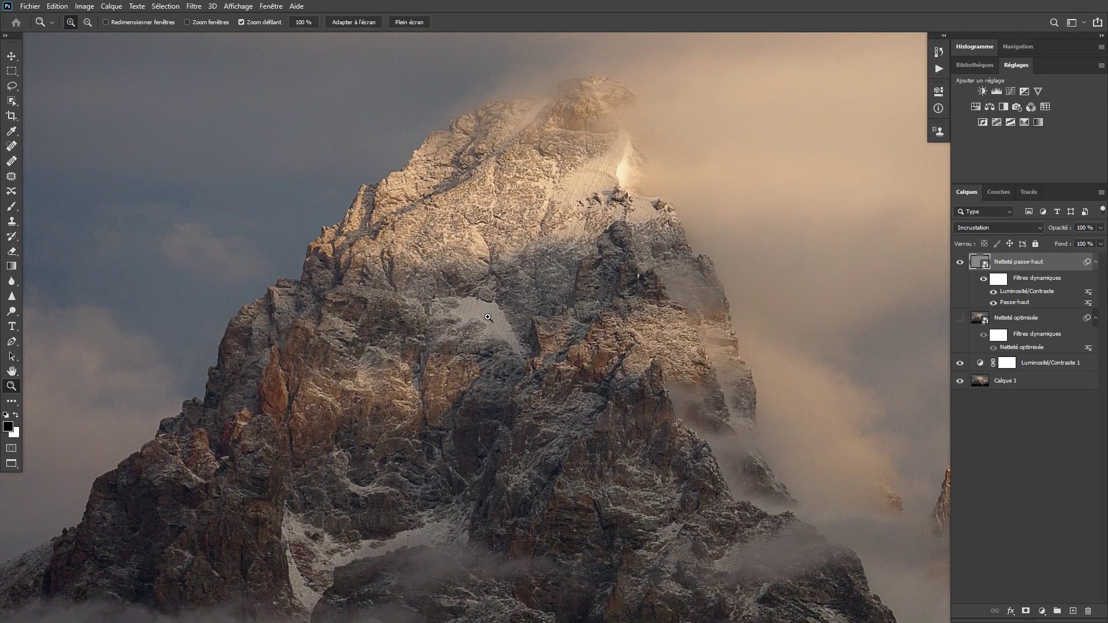
right_click(460, 324)
click(491, 340)
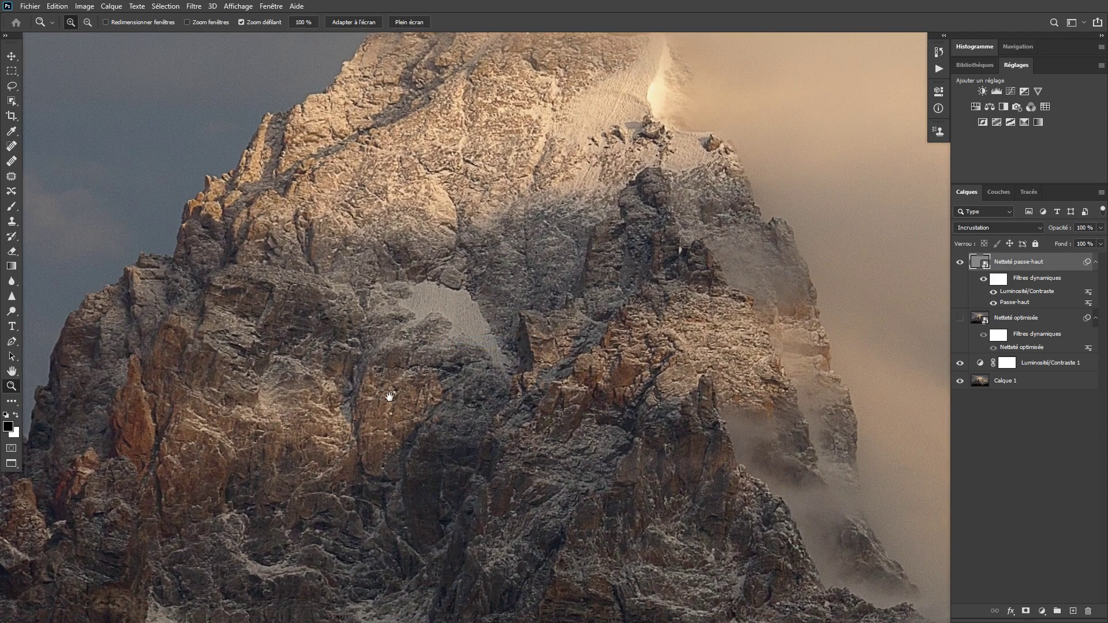
drag(386, 397, 488, 378)
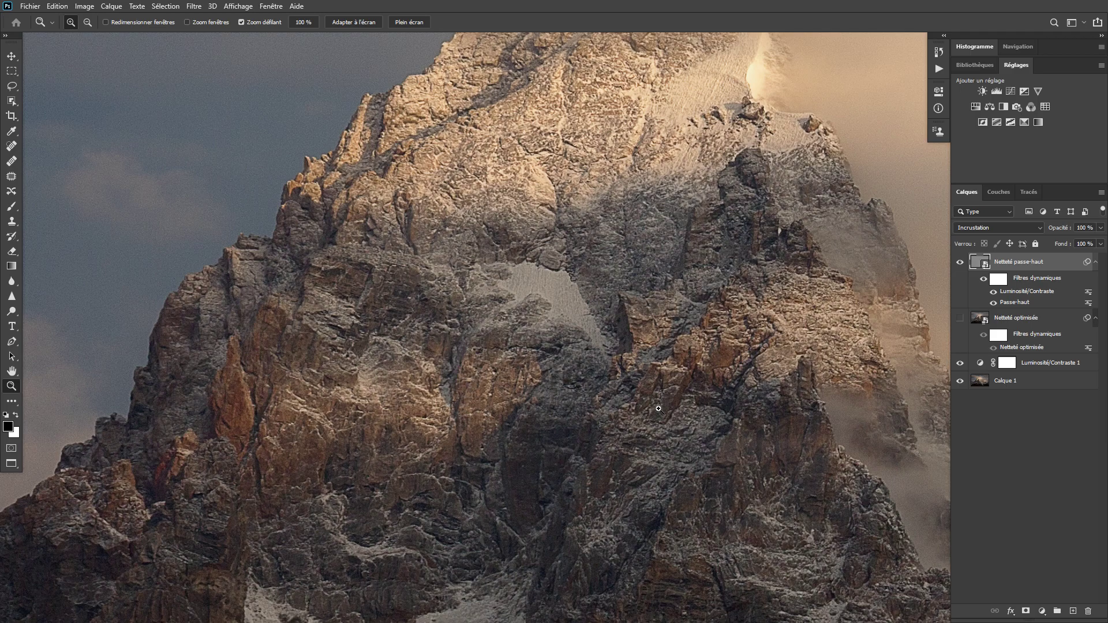
click(960, 262)
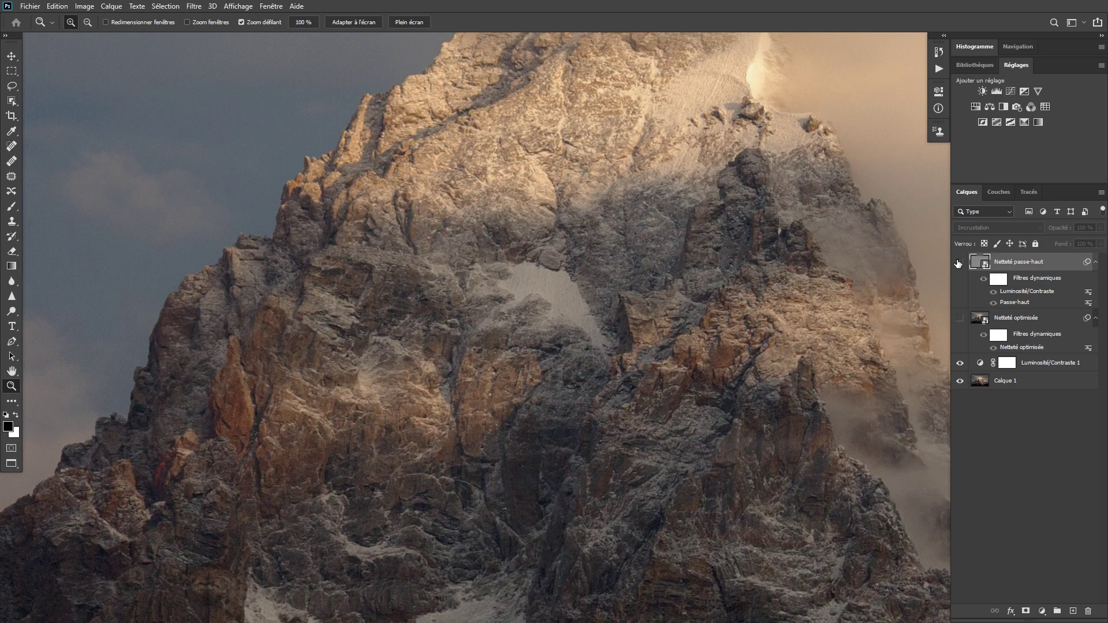
click(960, 262)
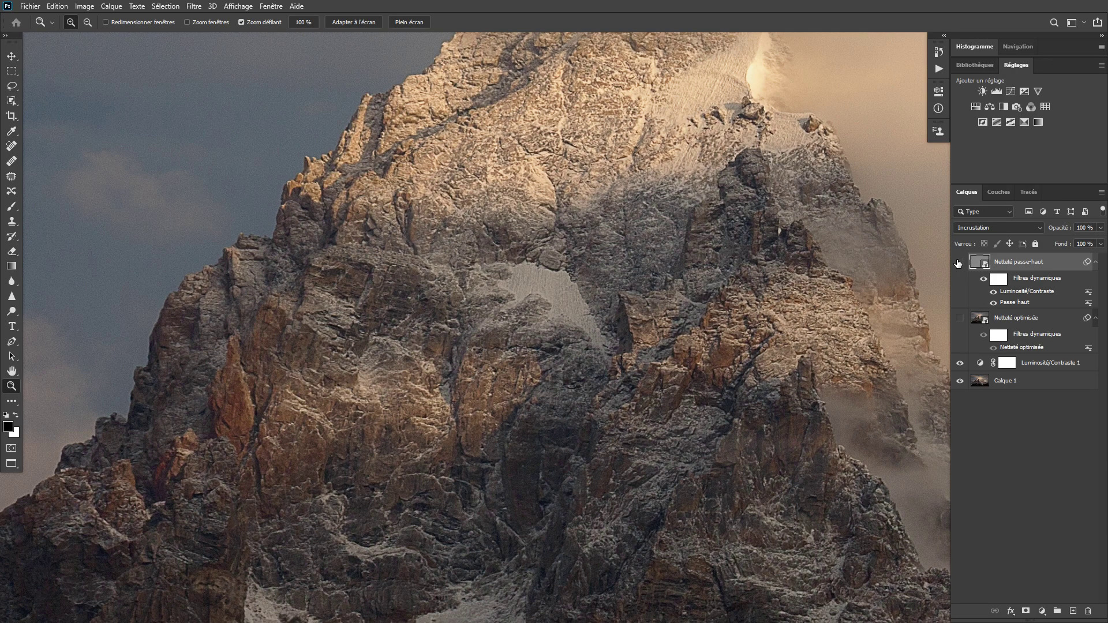
click(960, 263)
click(961, 263)
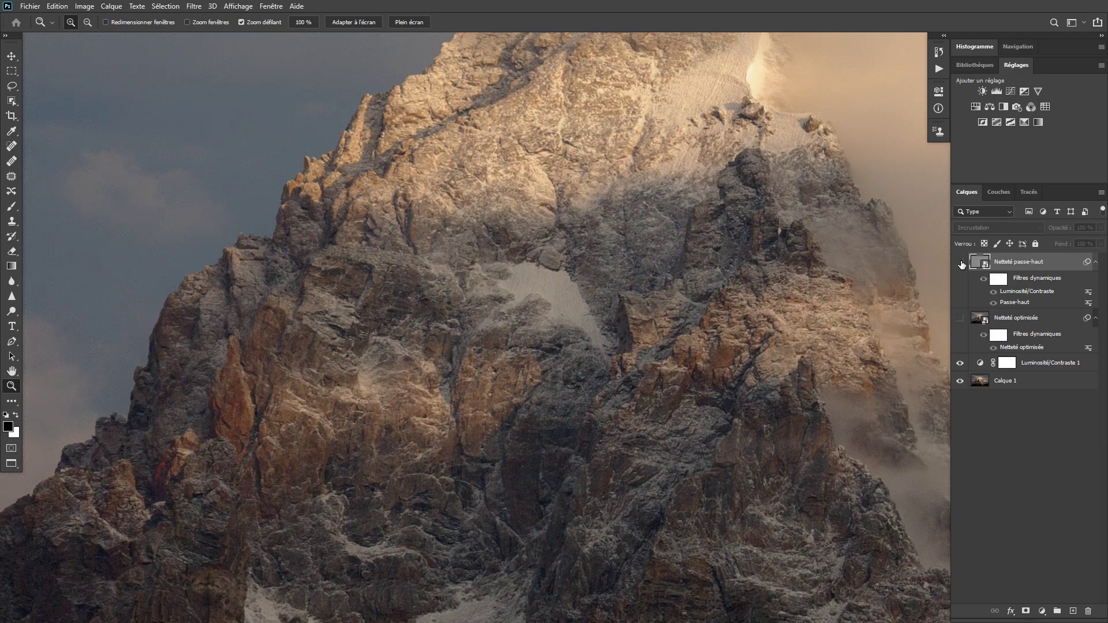
click(961, 264)
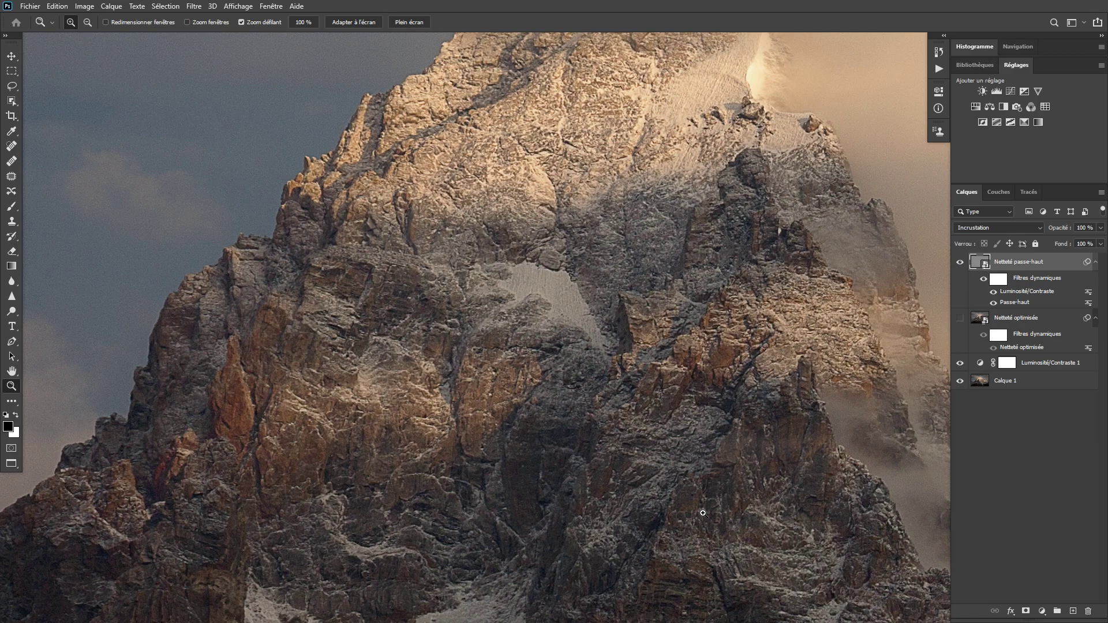
- Hide Netteté passe-haut and compare the same rock face with the Netteté optimisée layer shown and hidden
drag(703, 357, 668, 366)
click(960, 263)
click(960, 318)
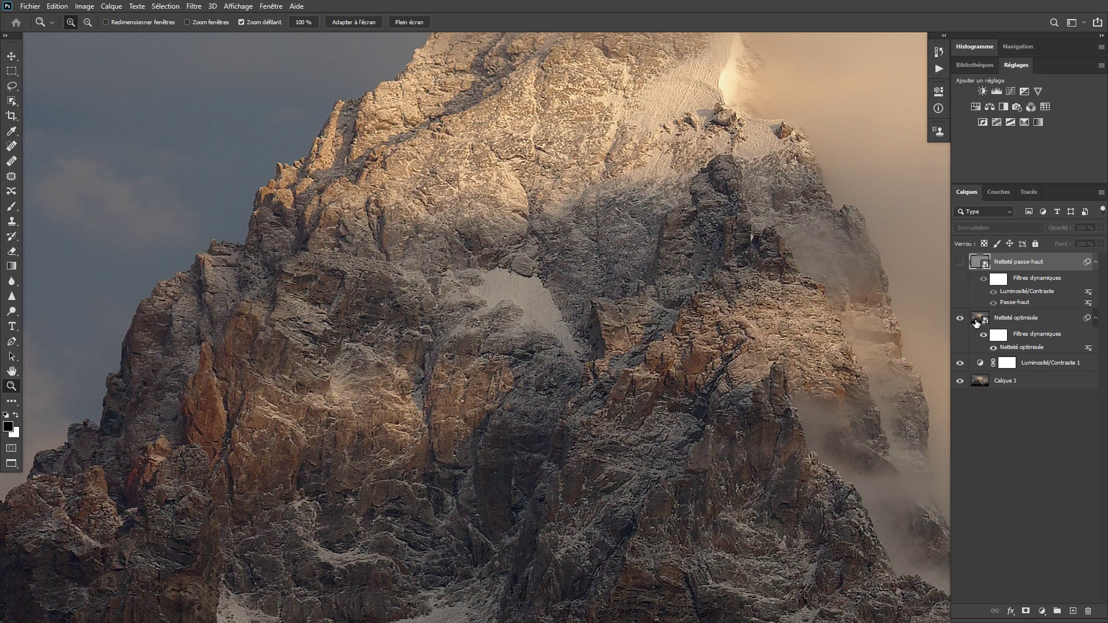
click(956, 319)
click(956, 320)
click(957, 319)
click(956, 319)
click(960, 318)
- View the rock face with only Netteté passe-haut, swap it for Netteté optimisée, and select the Netteté optimisée layer
click(960, 262)
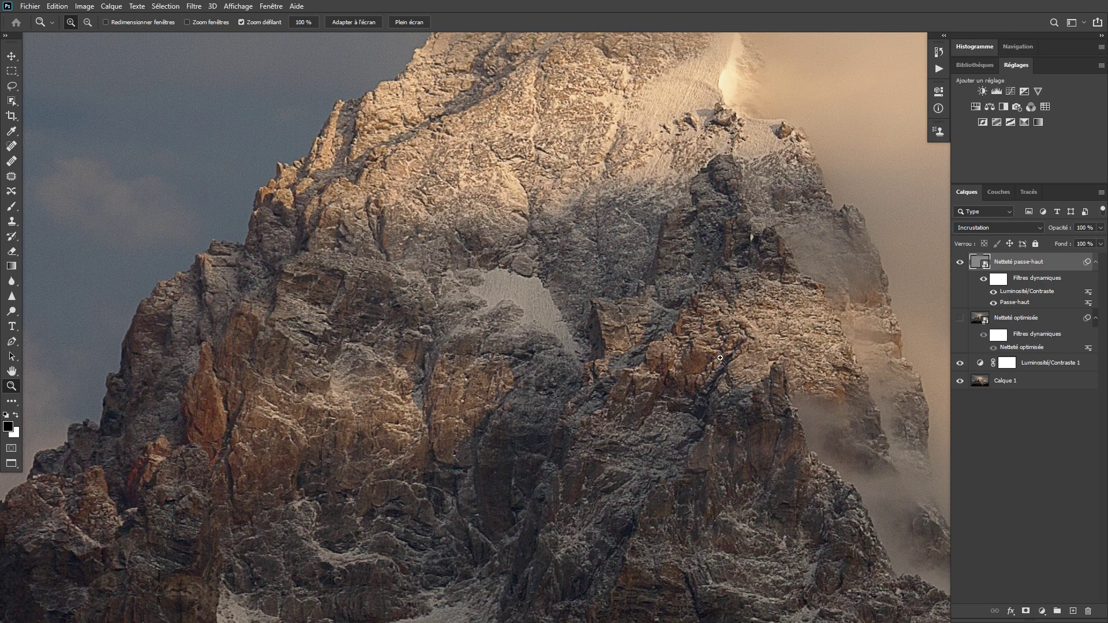
click(960, 262)
click(961, 320)
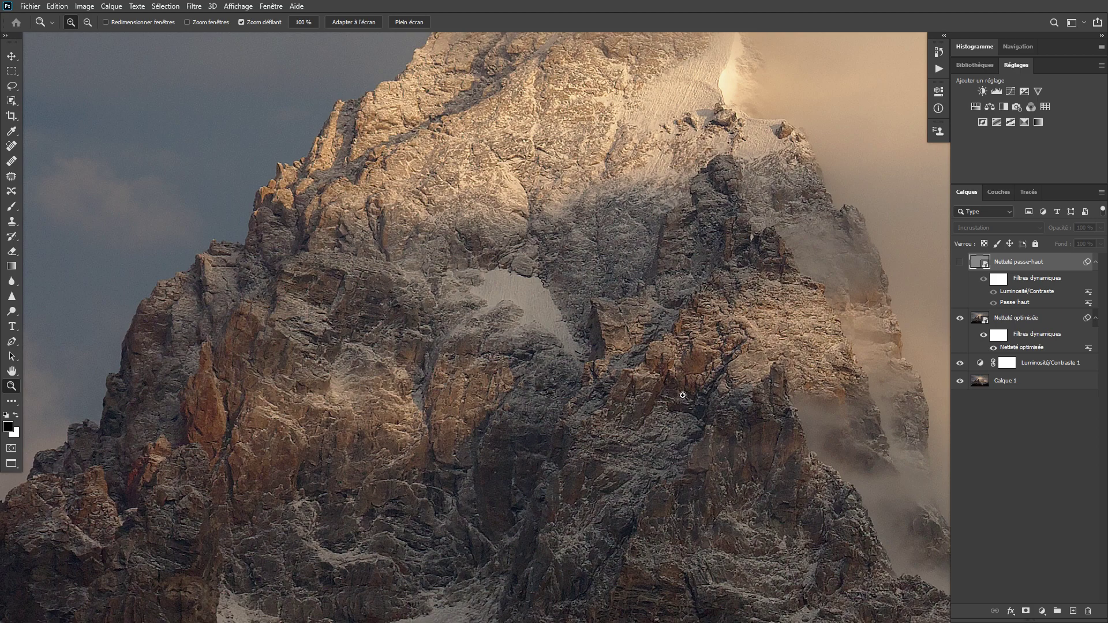
scroll(714, 374, right, 1)
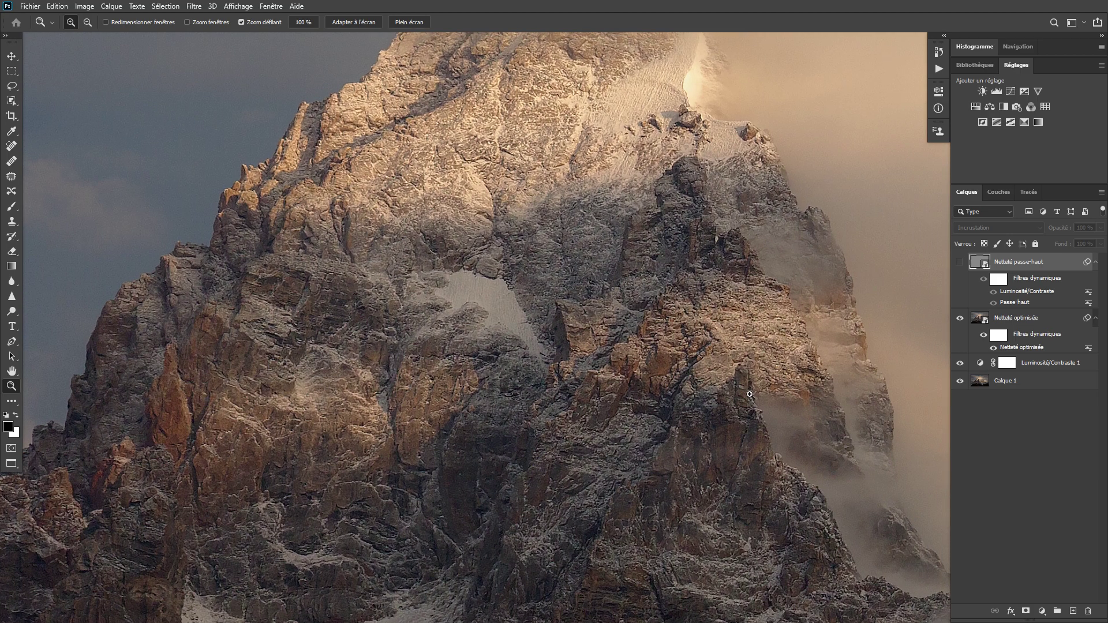
click(979, 323)
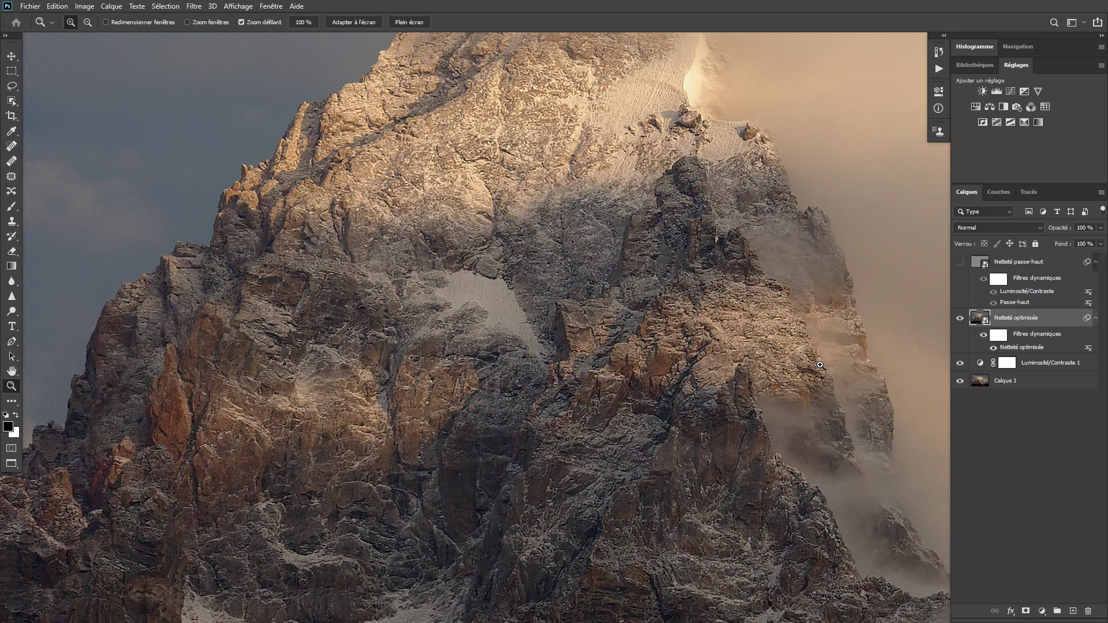
- Hide Netteté optimisée, show Netteté passe-haut again, and bring the whole photo back into view
click(961, 318)
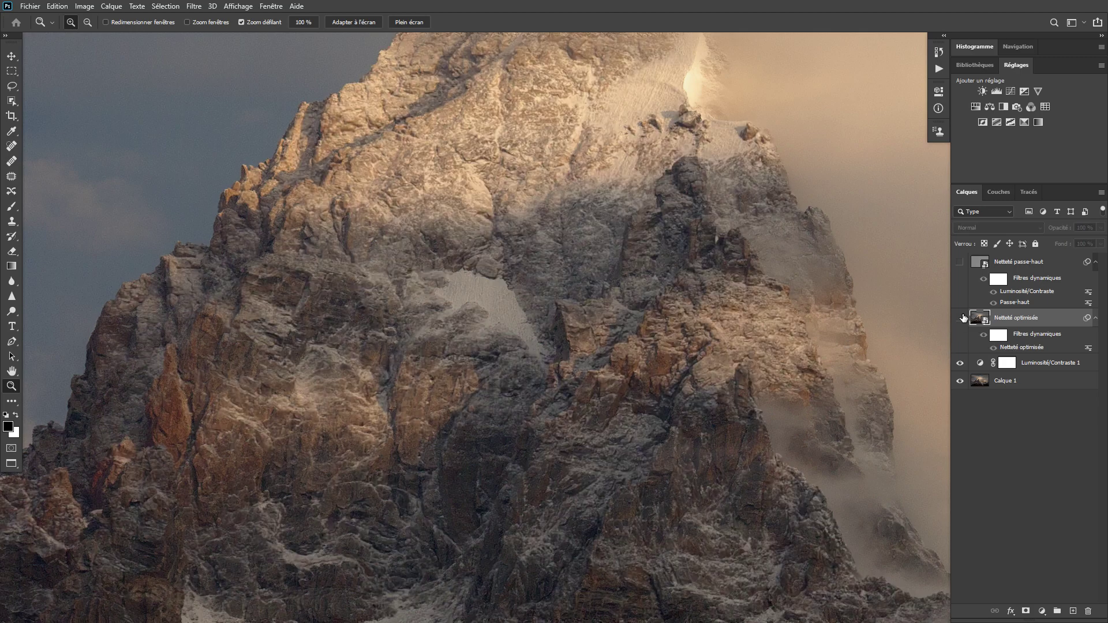
click(961, 263)
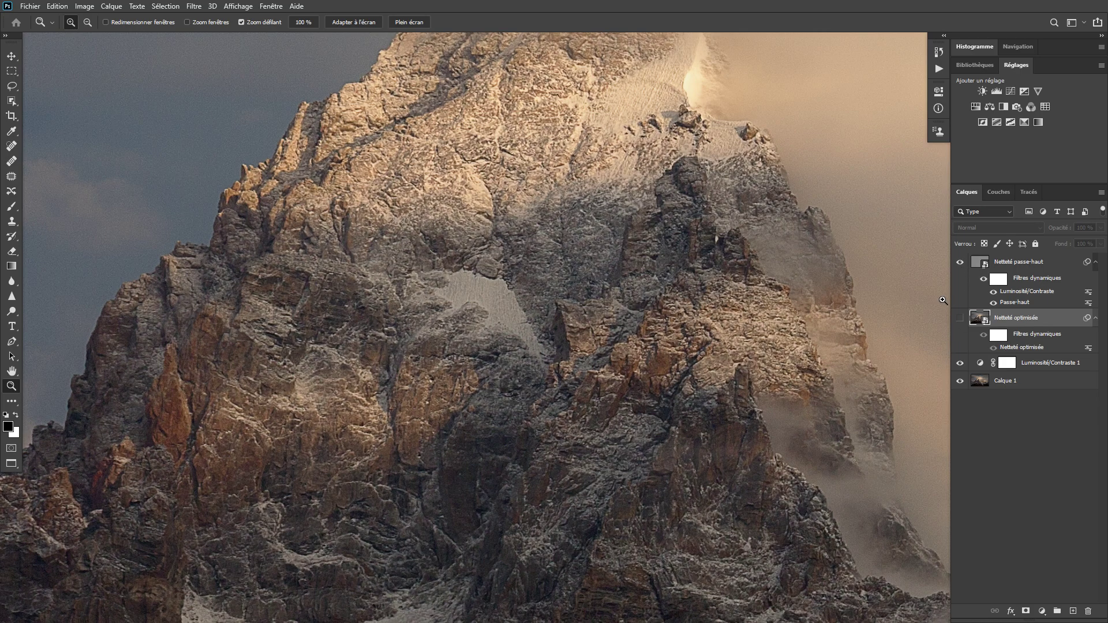
alt+click(943, 301)
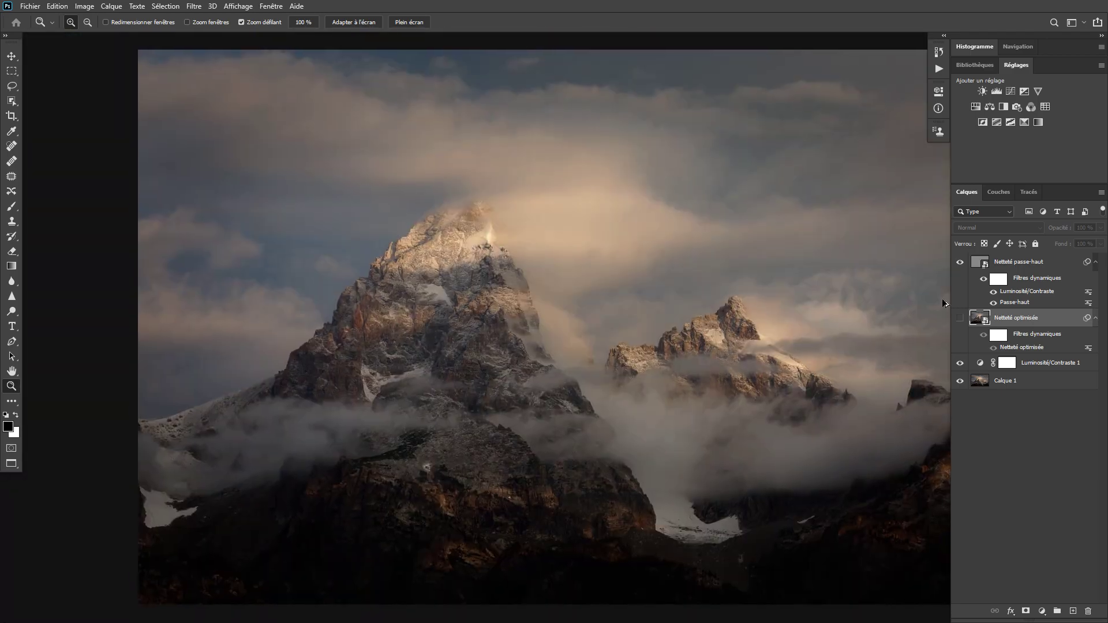
drag(781, 309, 710, 310)
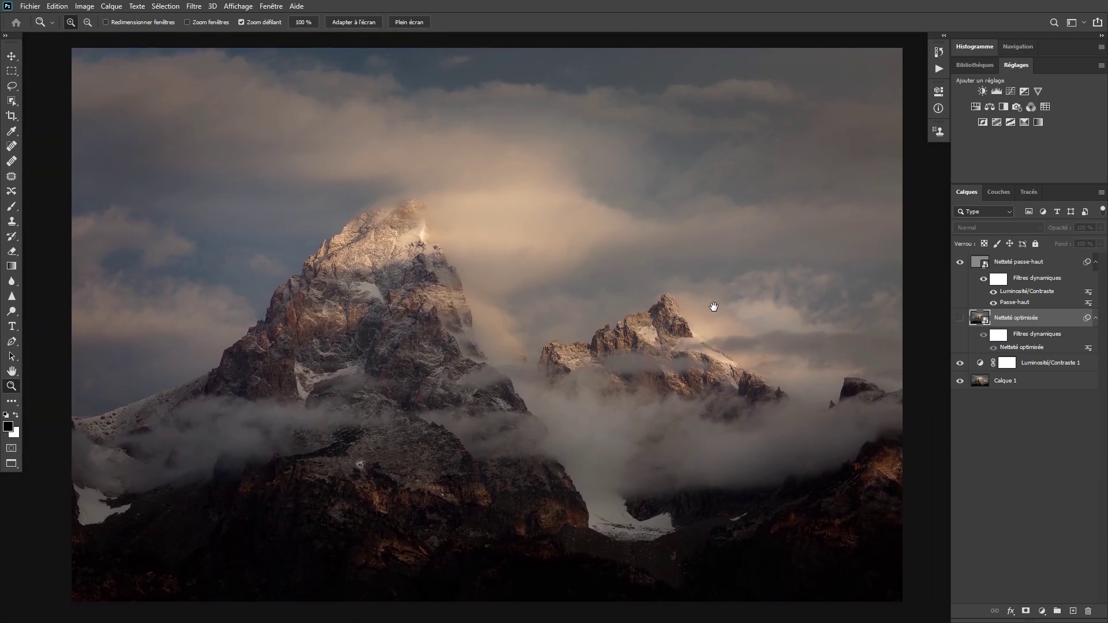